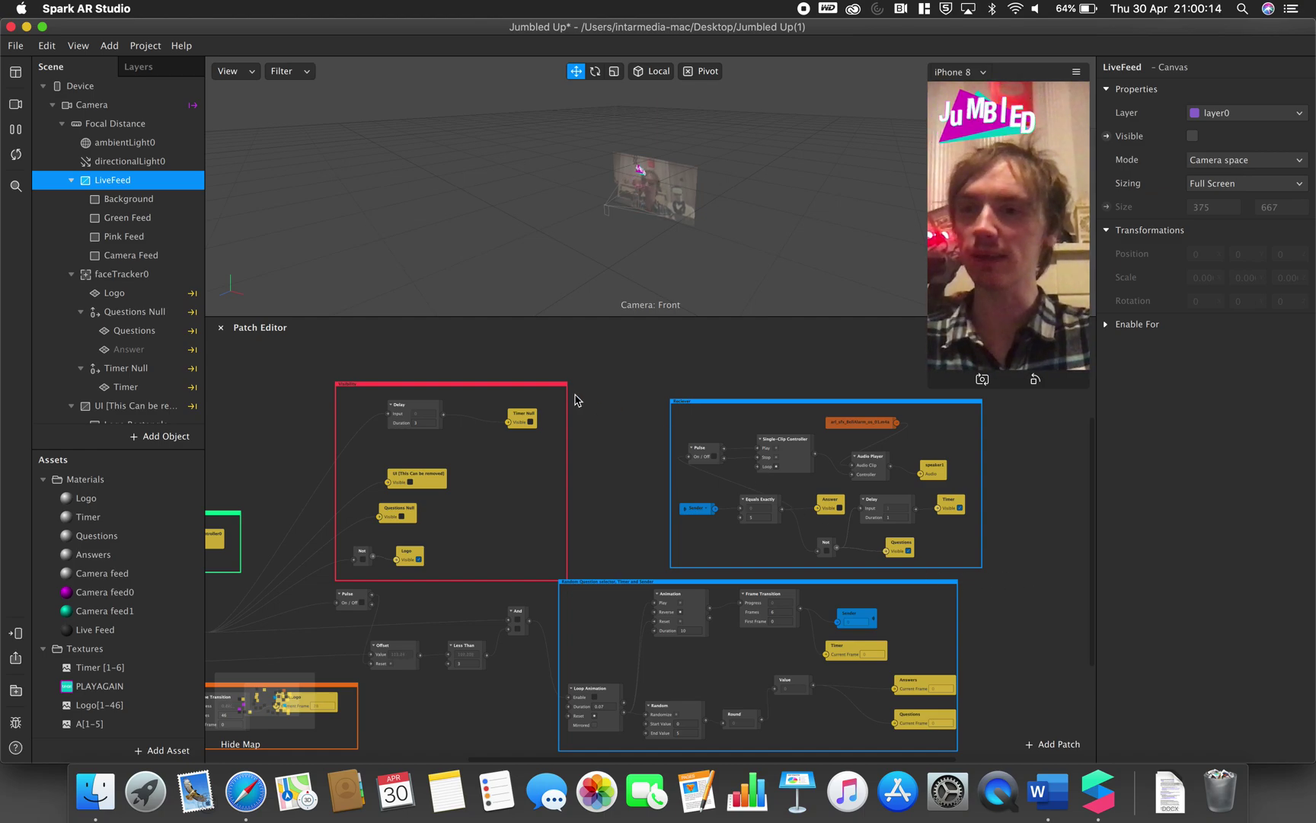
Pan the patch graph over the audio loop, Intro Logo and Visibility groups, including the 3-second Delay driving Timer Null.
scroll(575, 399, "left", 10)
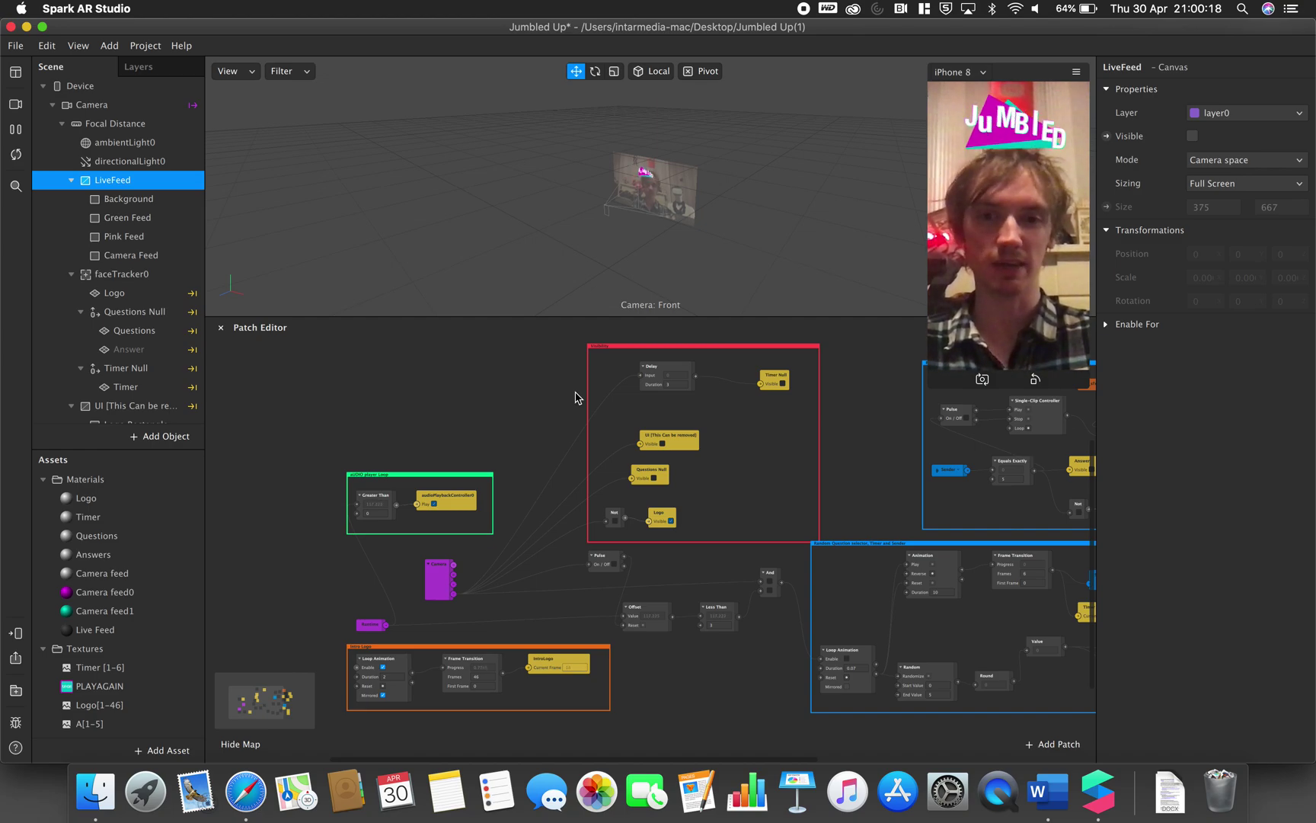
scroll(575, 399, "up", 5)
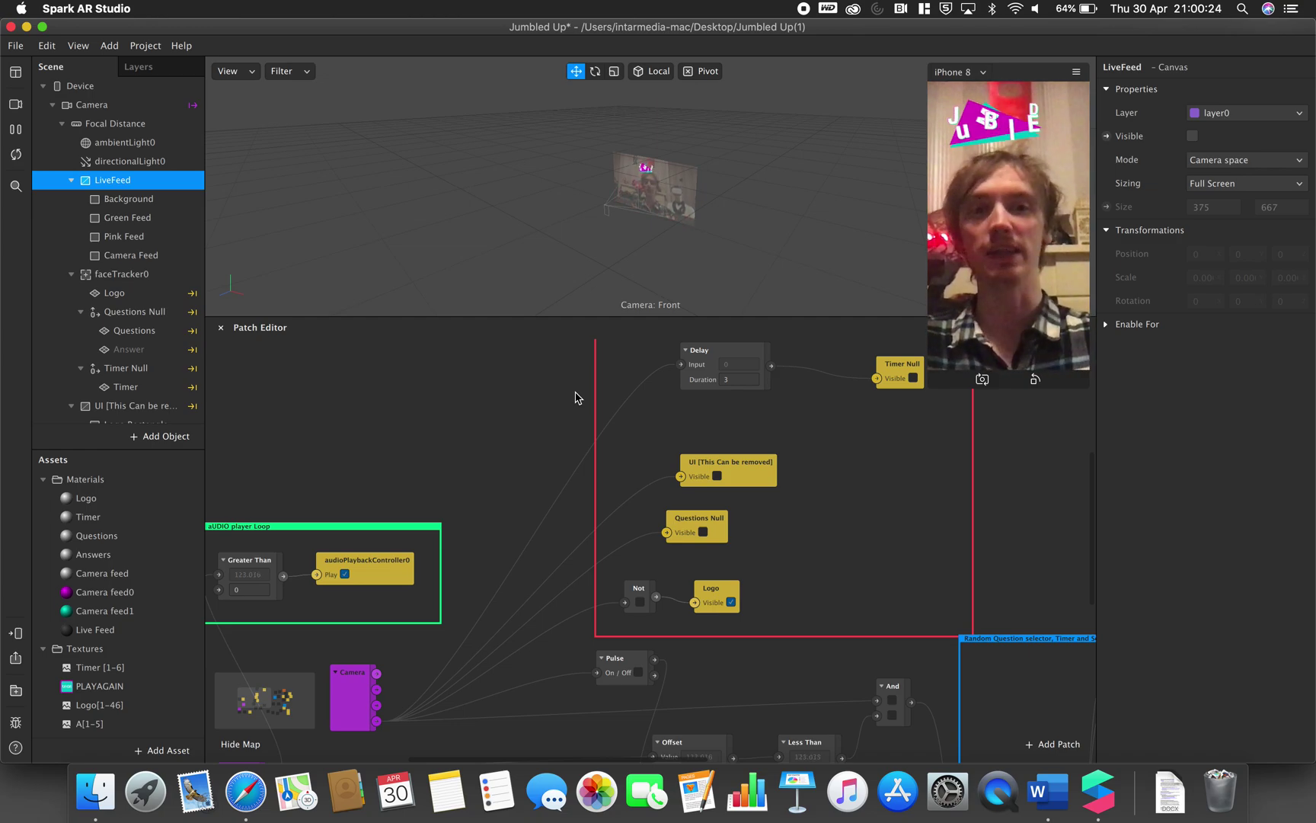
scroll(533, 439, "left", 5)
scroll(533, 440, "down", 2)
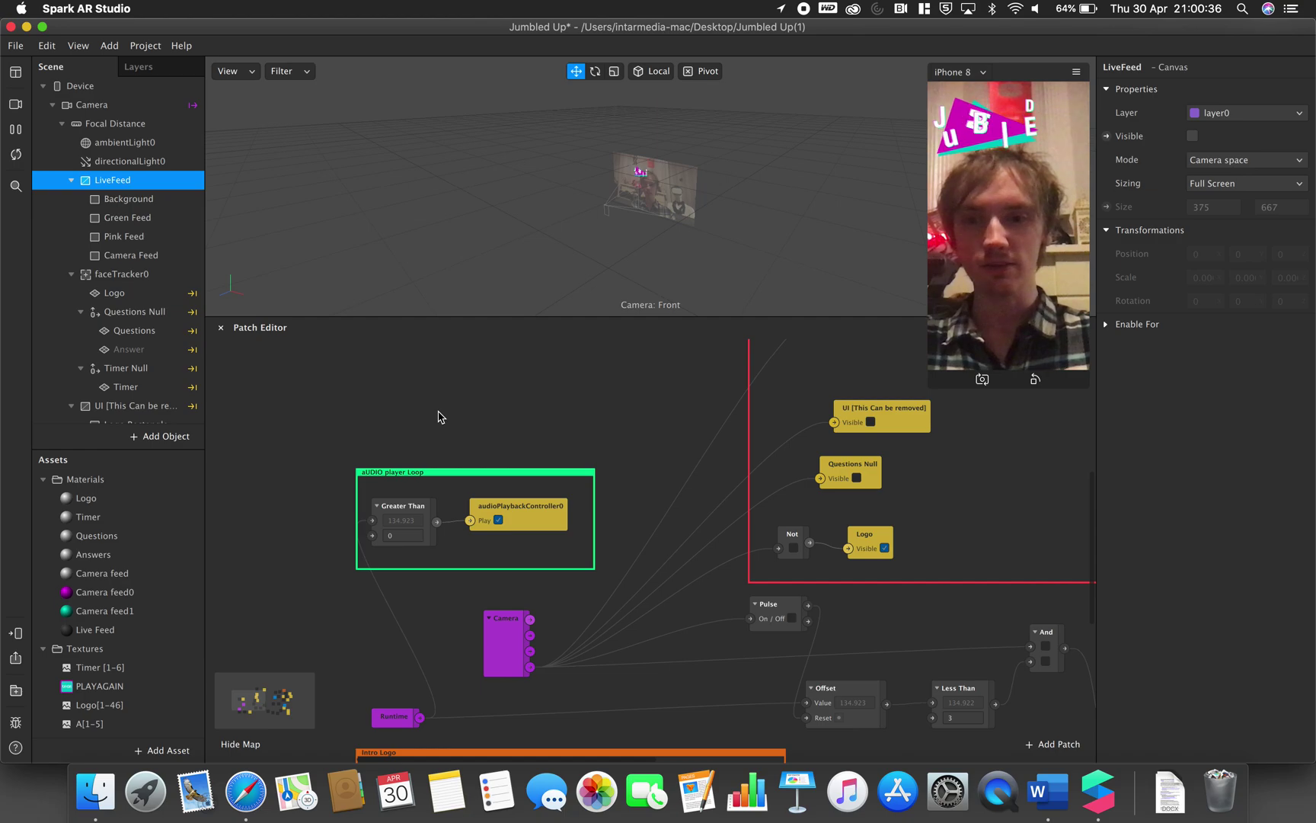
scroll(438, 415, "down", 5)
scroll(438, 415, "down", 2)
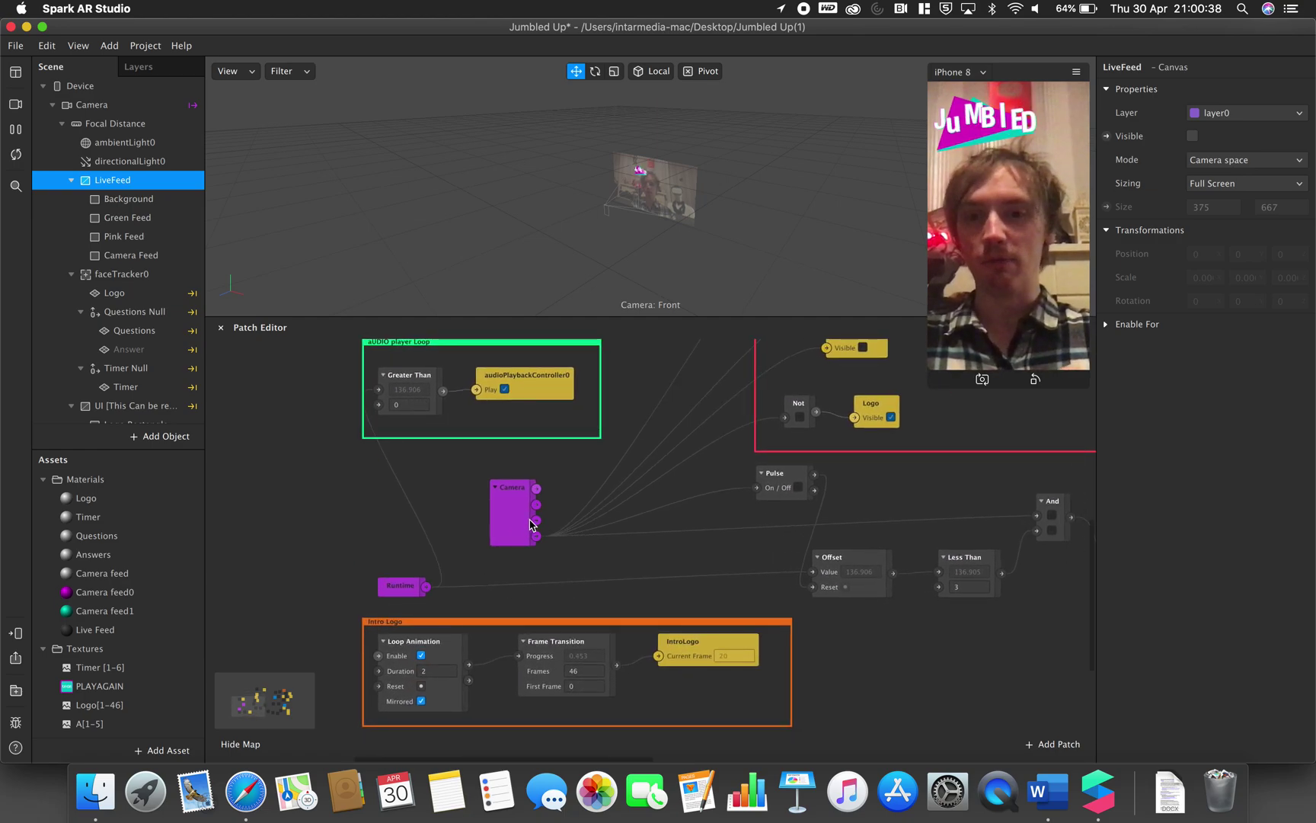
scroll(523, 550, "up", 2)
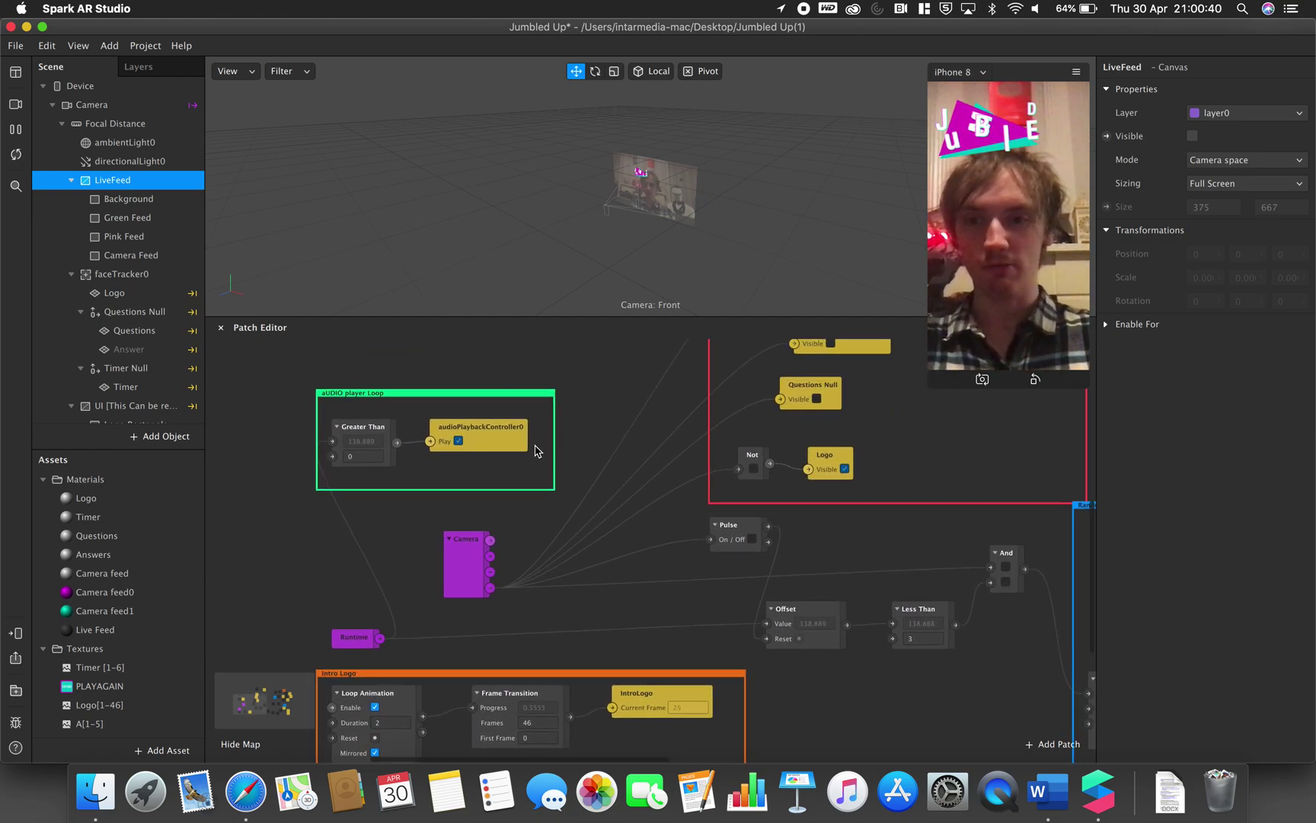
scroll(537, 449, "right", 5)
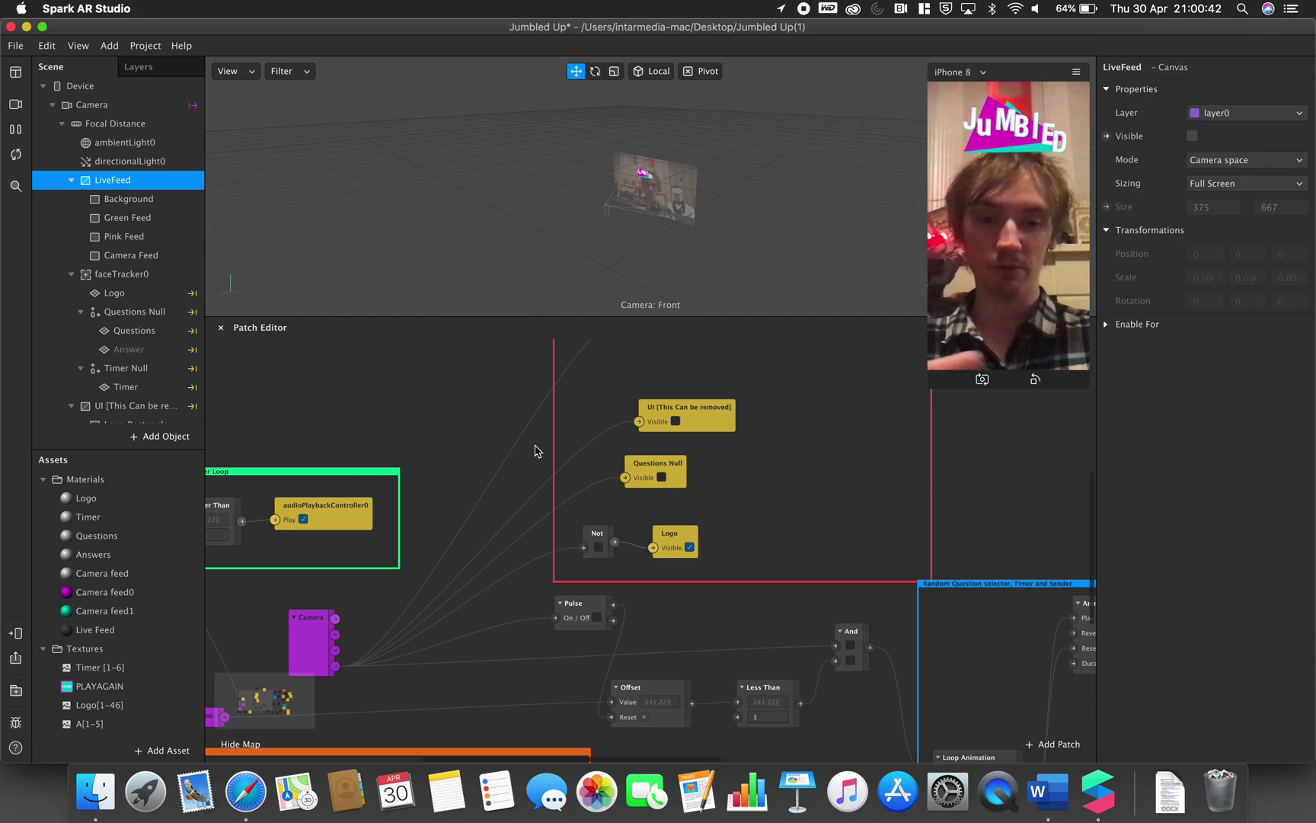
scroll(535, 451, "up", 3)
scroll(535, 450, "right", 2)
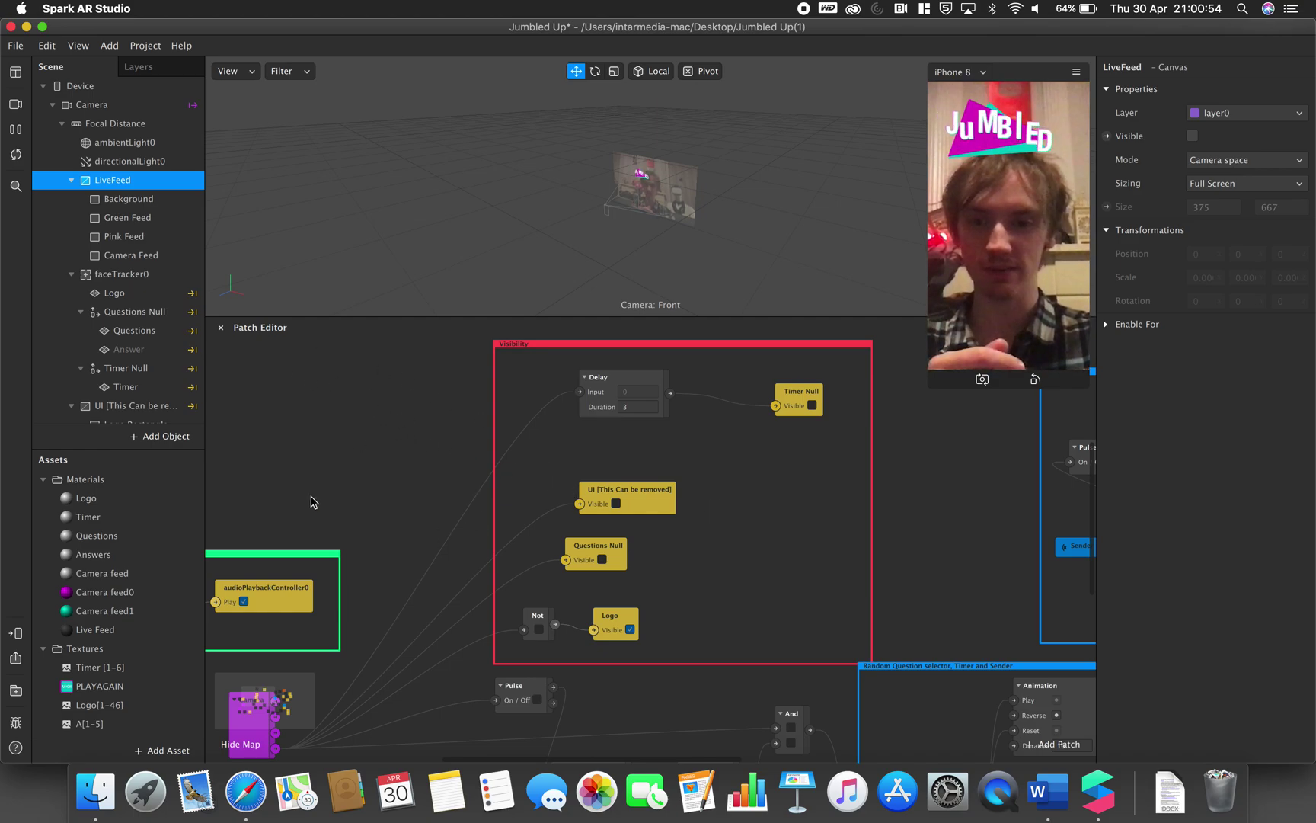
Select the Questions plane, then Questions Null to view its layer0 and Visible settings.
left_click(131, 333)
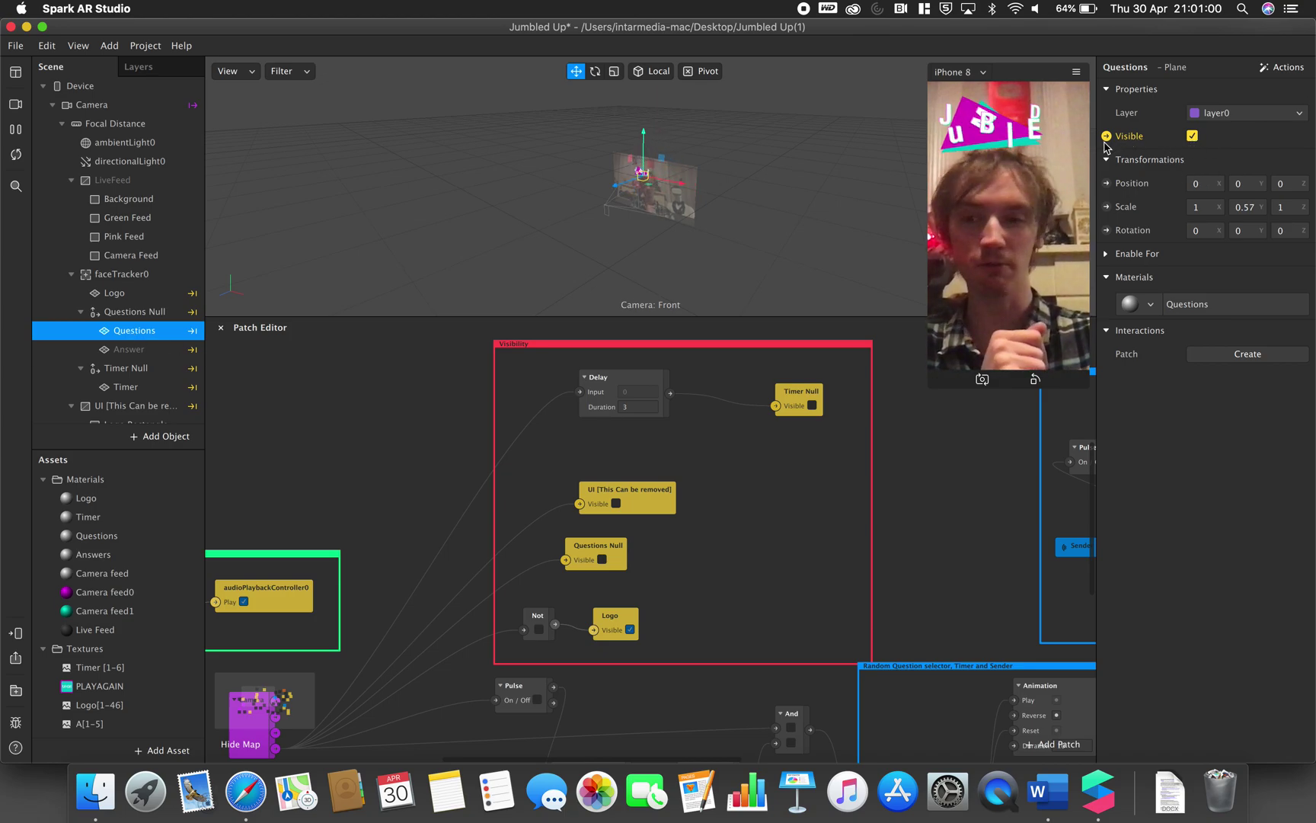
left_click(126, 312)
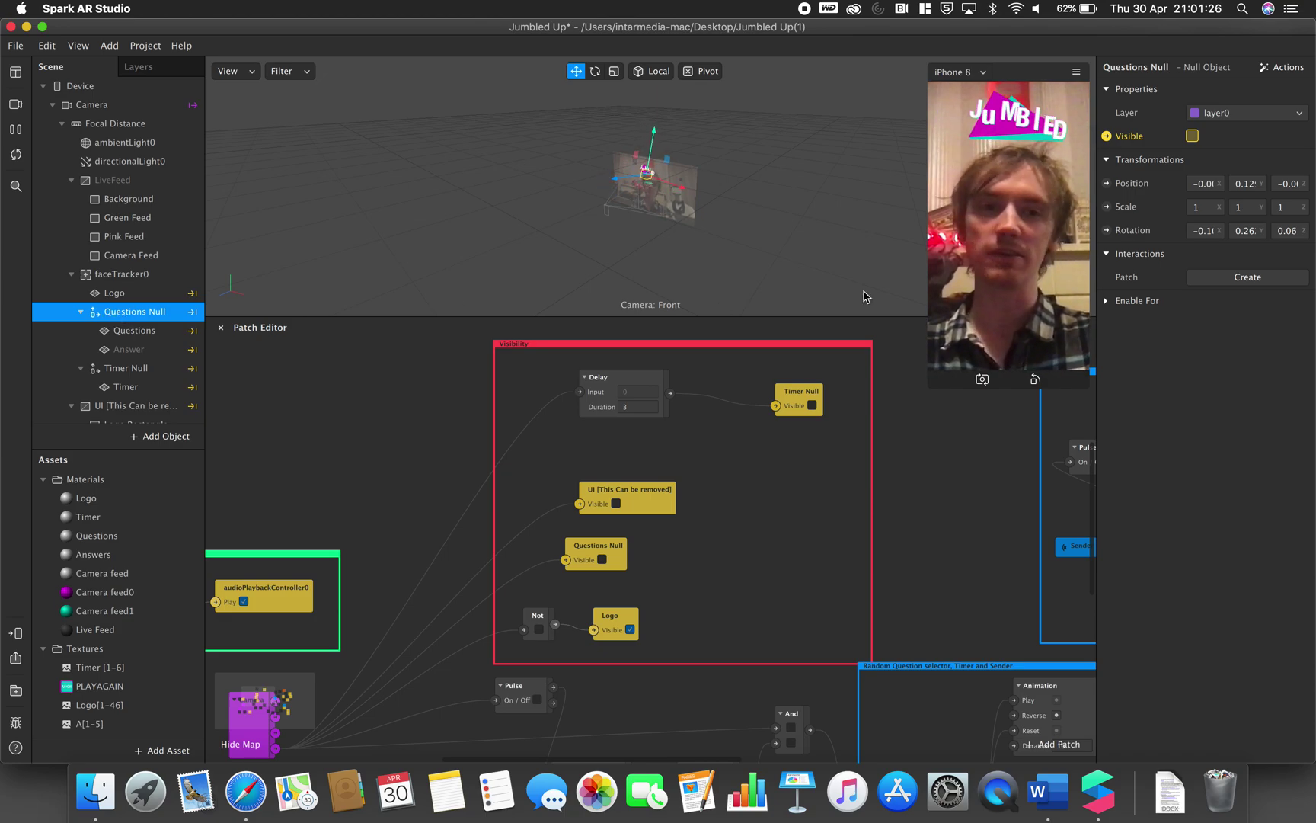
Select the Questions Null visibility patch, then pan across to the Reciever group's Equals Exactly logic.
left_click(605, 548)
scroll(685, 533, "left", 5)
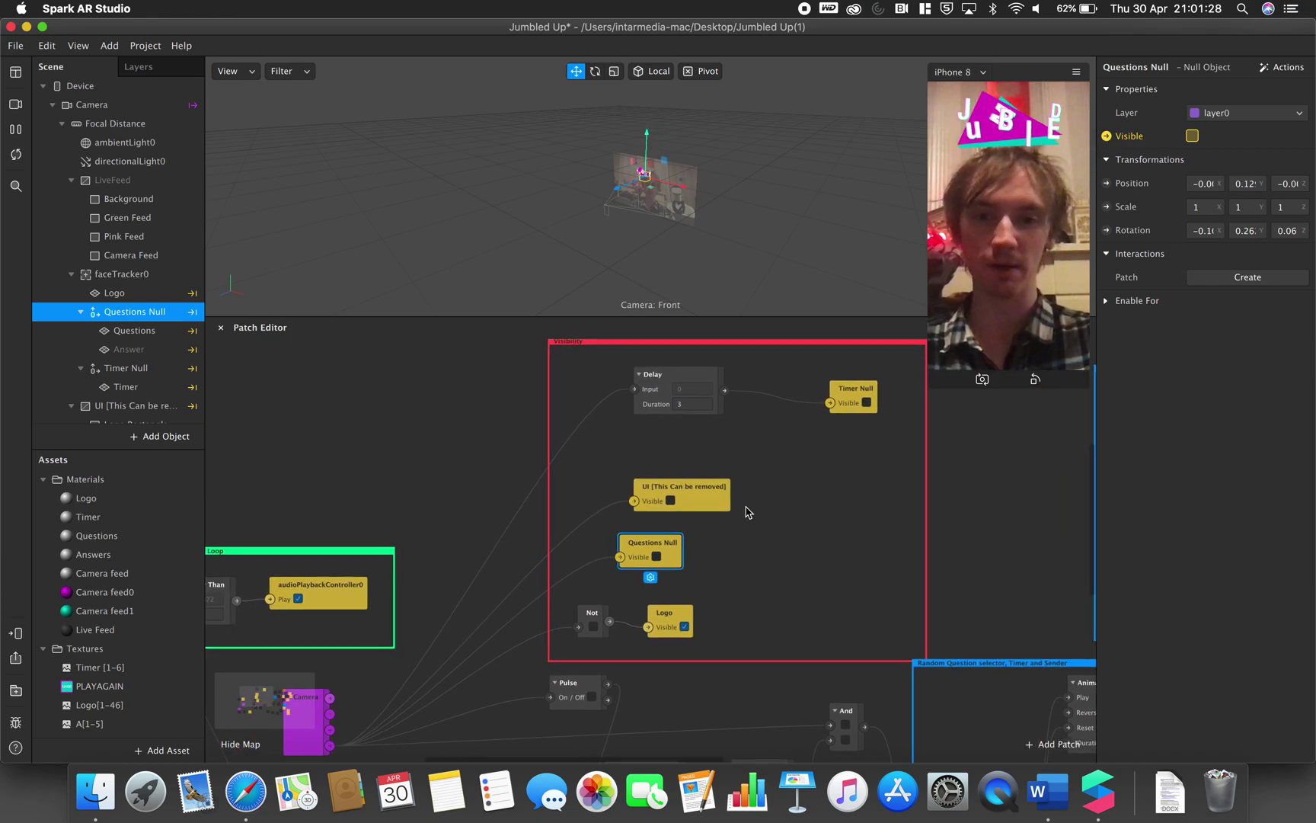
scroll(693, 547, "down", 5)
scroll(693, 547, "left", 3)
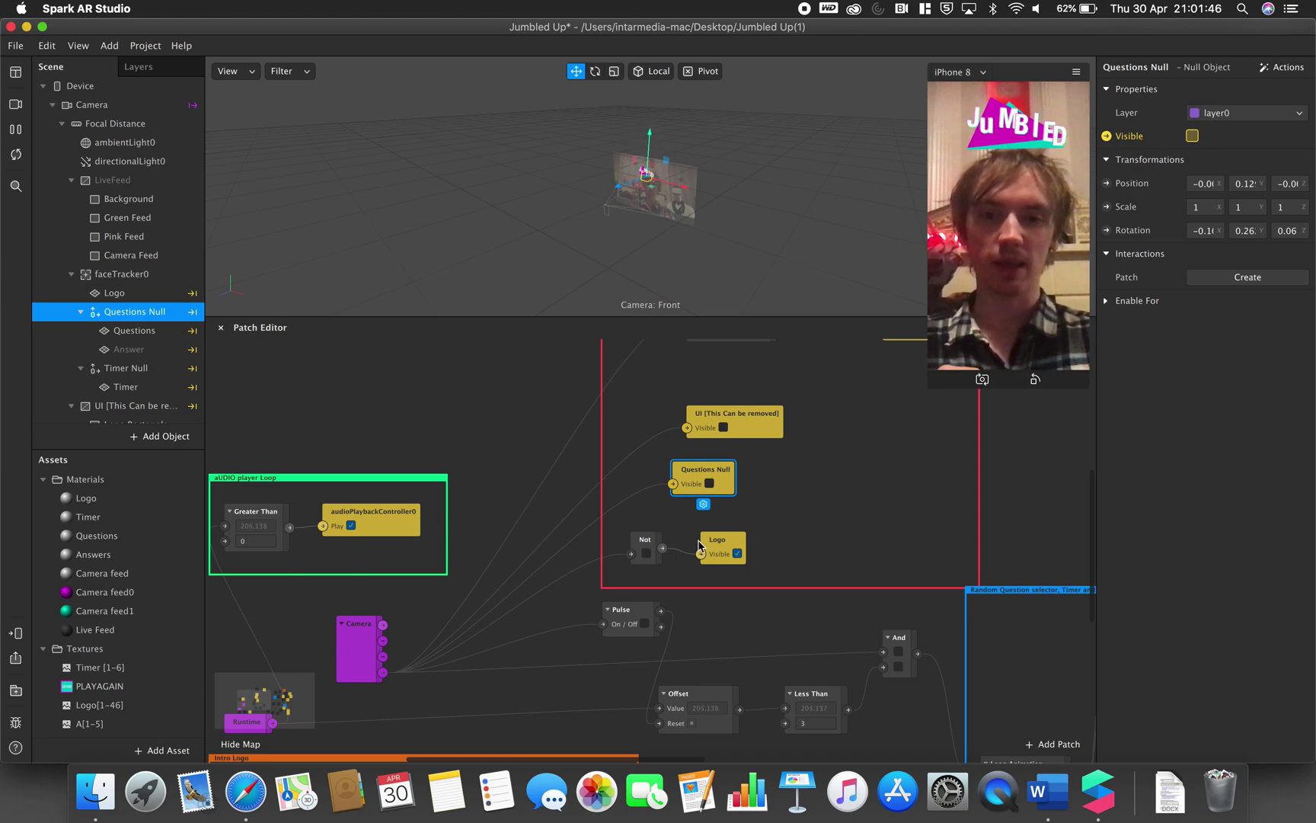
scroll(700, 546, "right", 10)
scroll(699, 546, "up", 2)
scroll(699, 546, "right", 11)
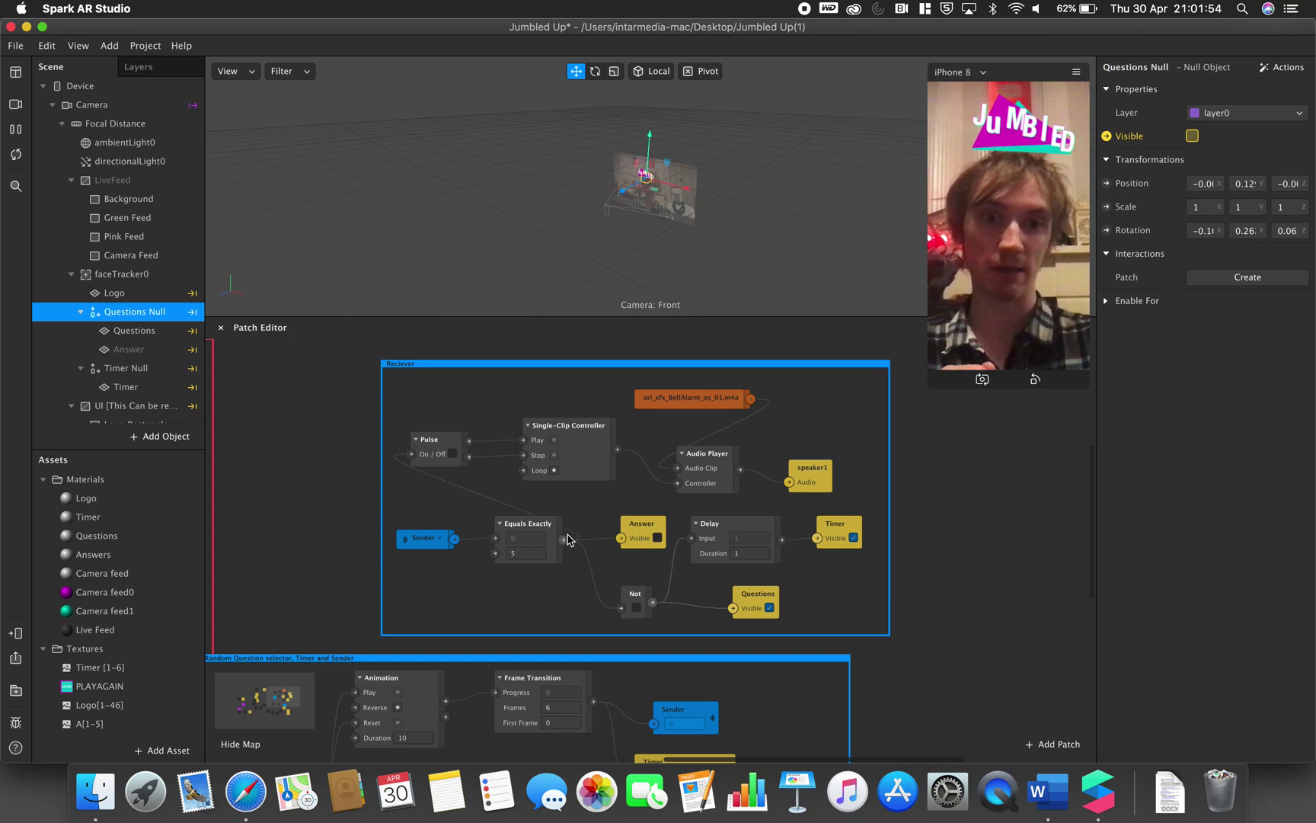
Trace the Not patch into Questions visibility, check the Answer and Questions objects, then select Timer Null.
left_click(637, 602)
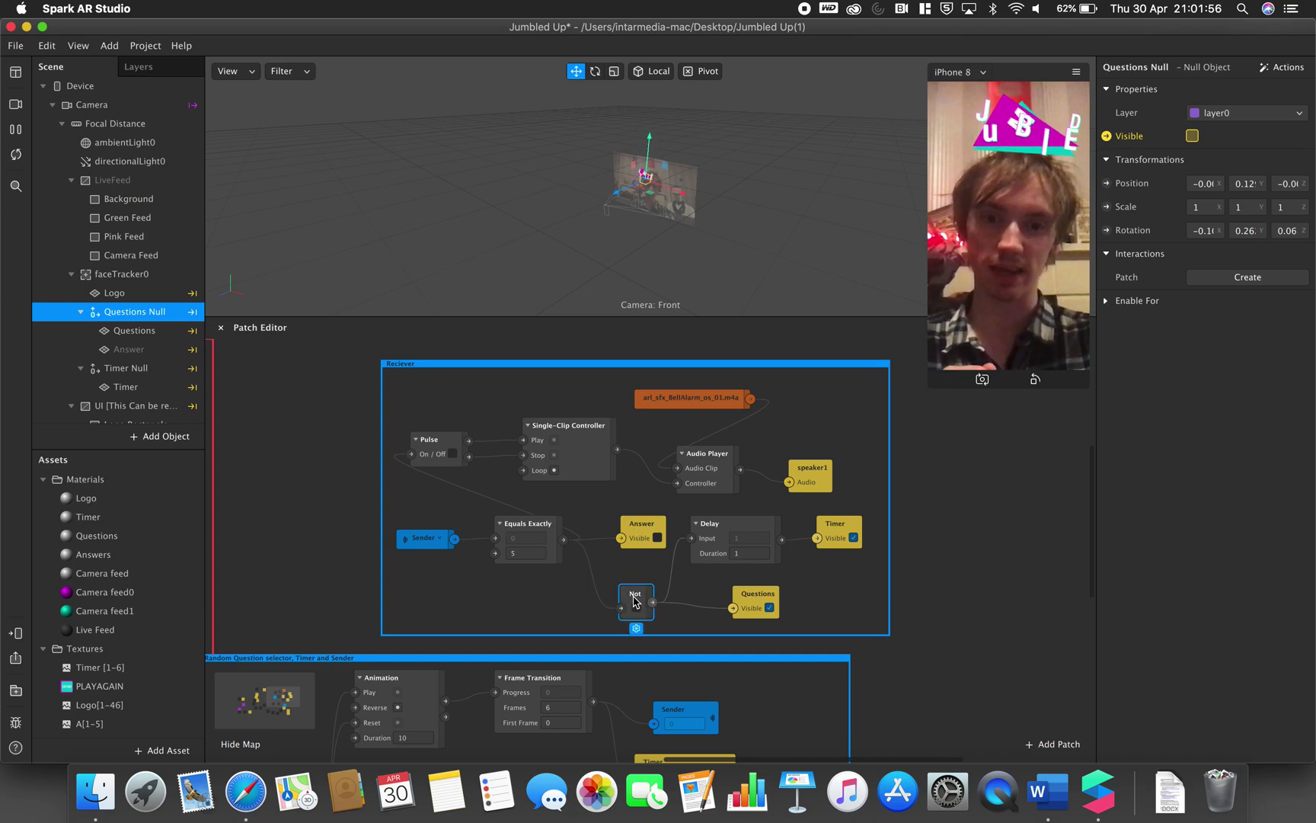
left_click(773, 598)
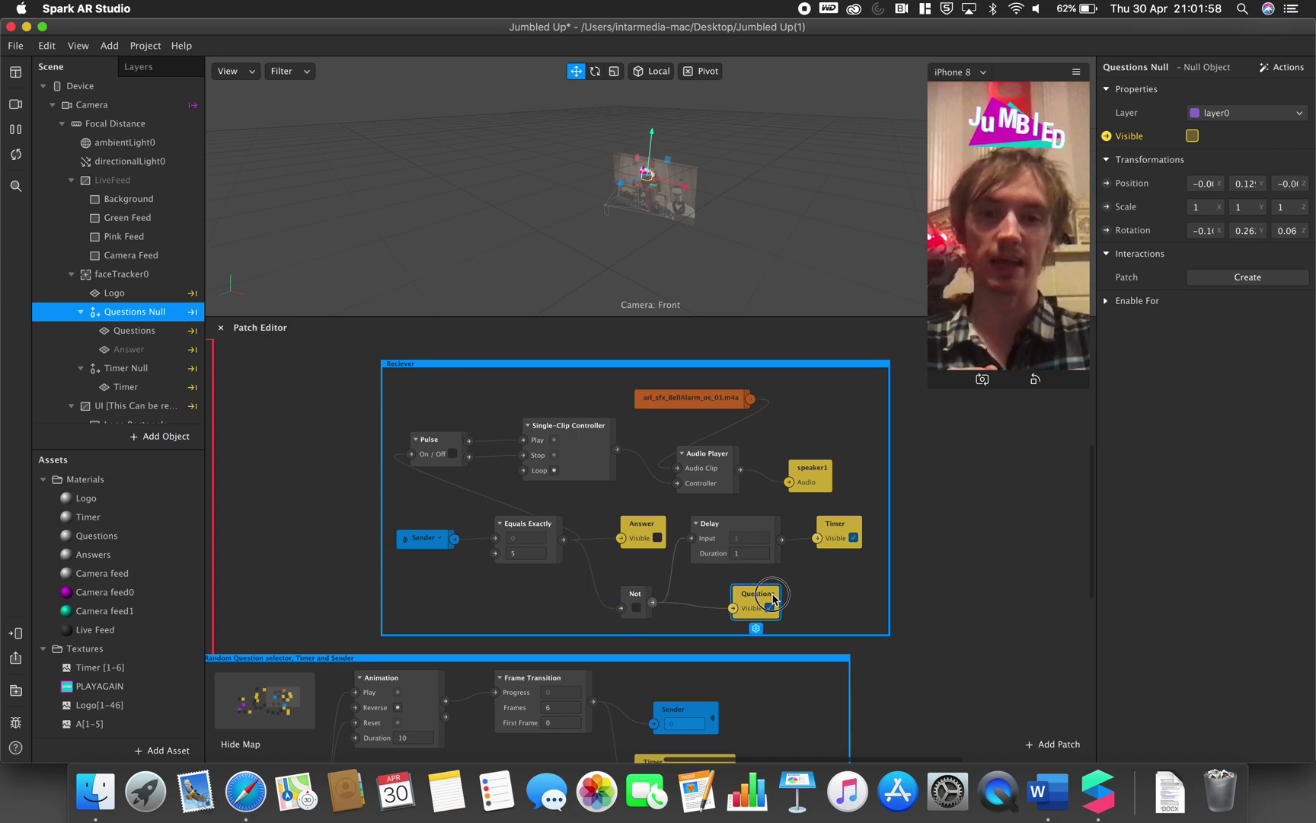
left_click(153, 347)
left_click(149, 332)
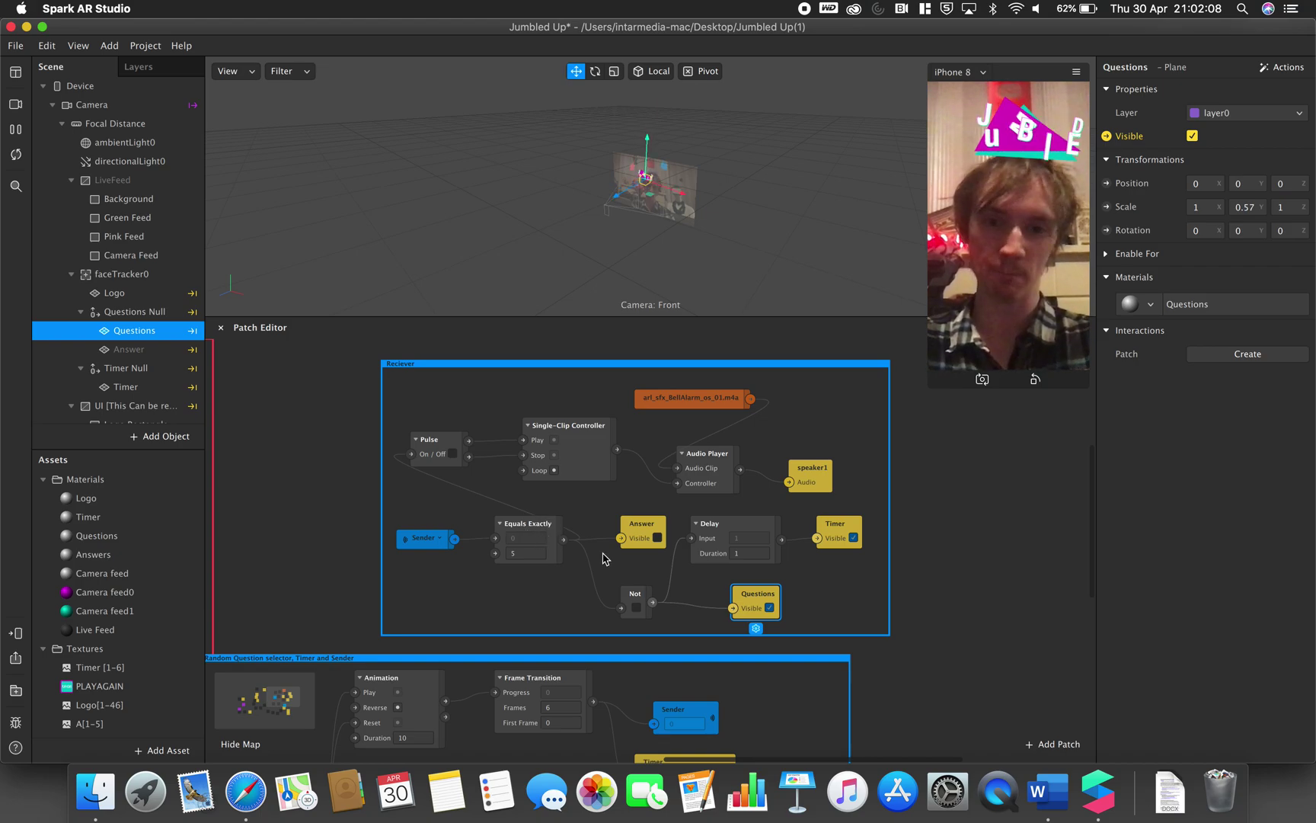
left_click(641, 596)
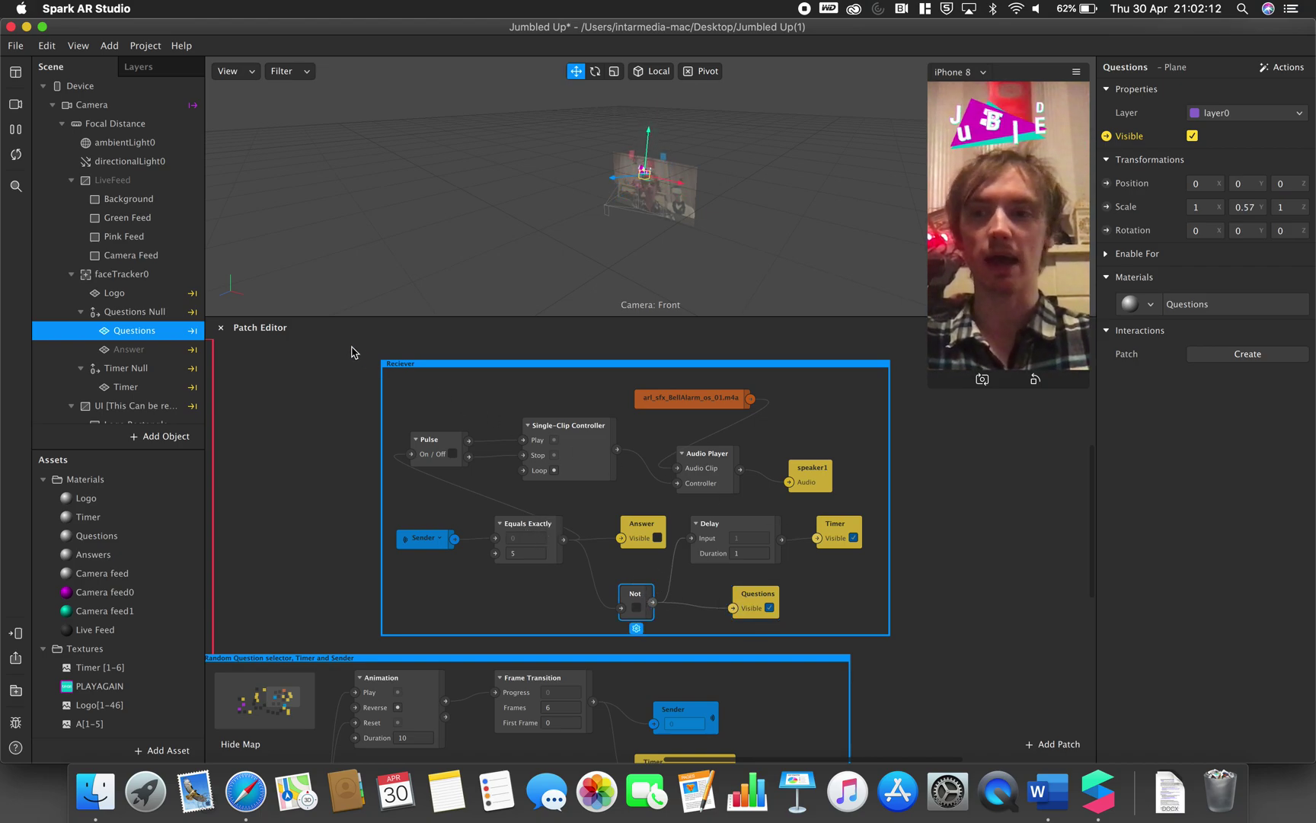
left_click(144, 368)
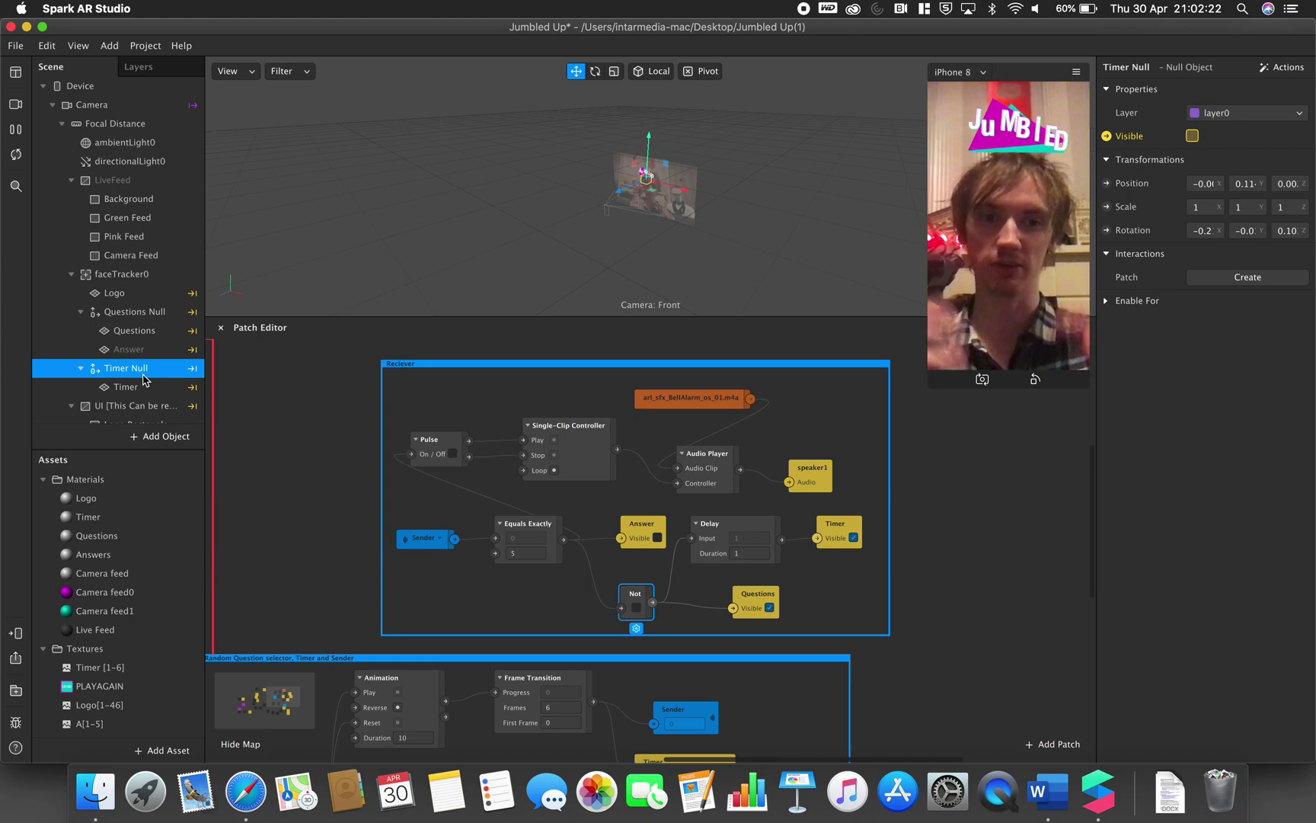
Locate Timer Null's patch in the graph, return to the Reciever group, and select the Timer plane.
left_click(143, 379)
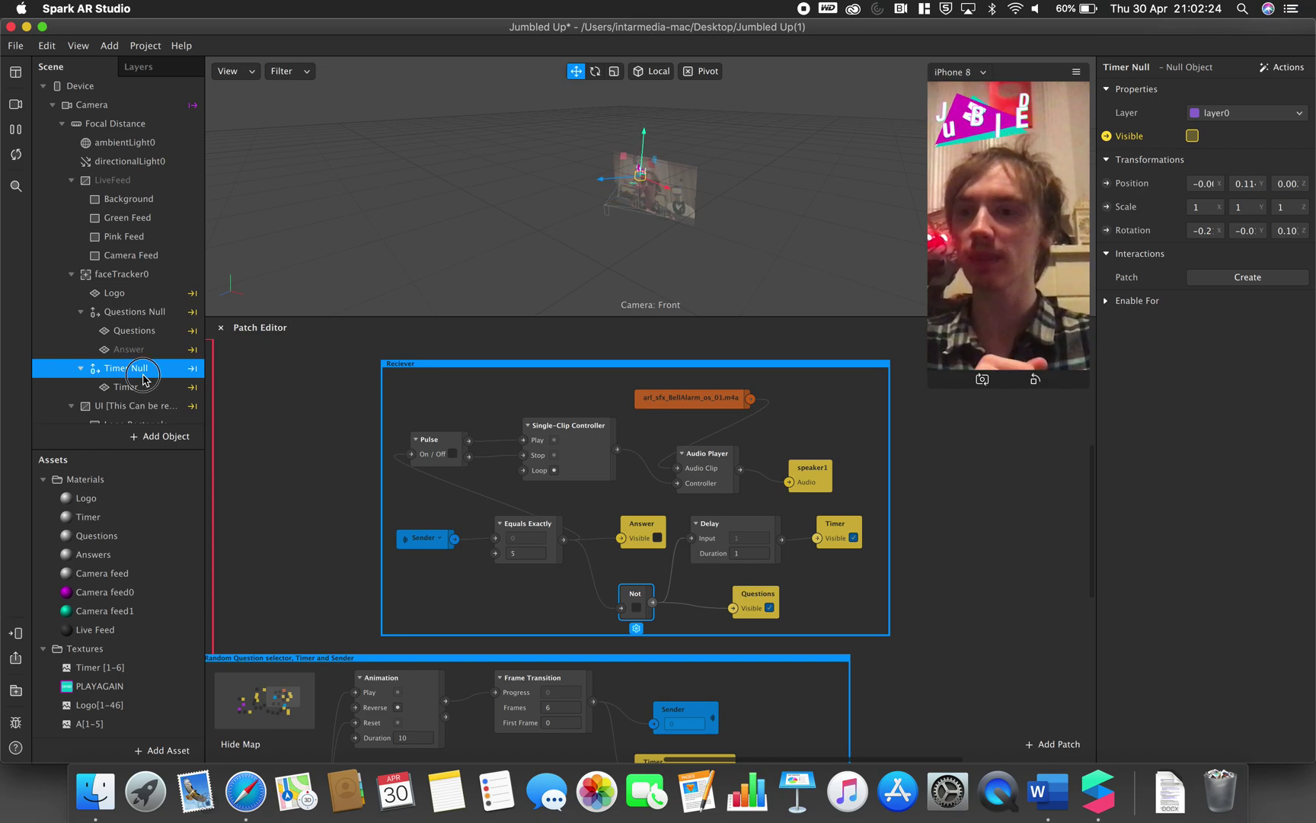
left_click(1106, 136)
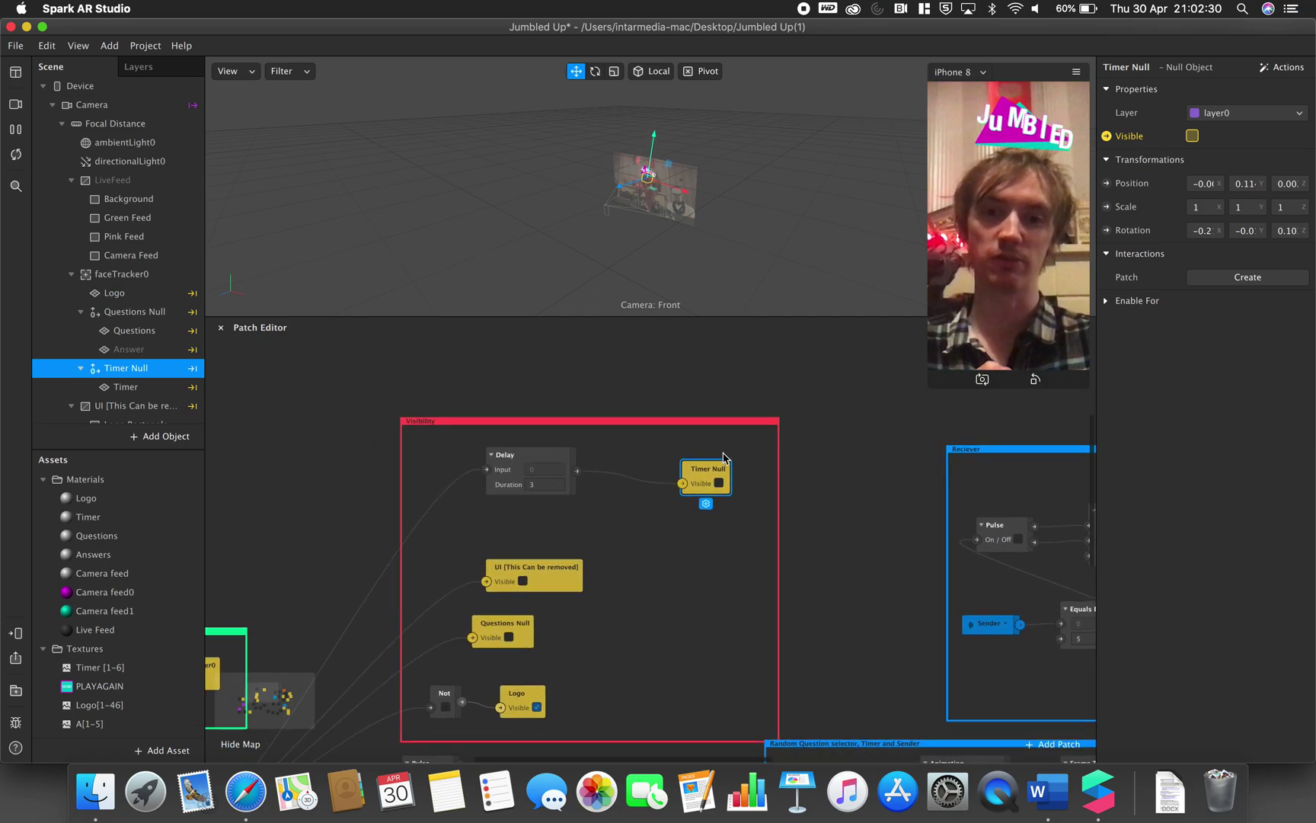
scroll(682, 478, "right", 10)
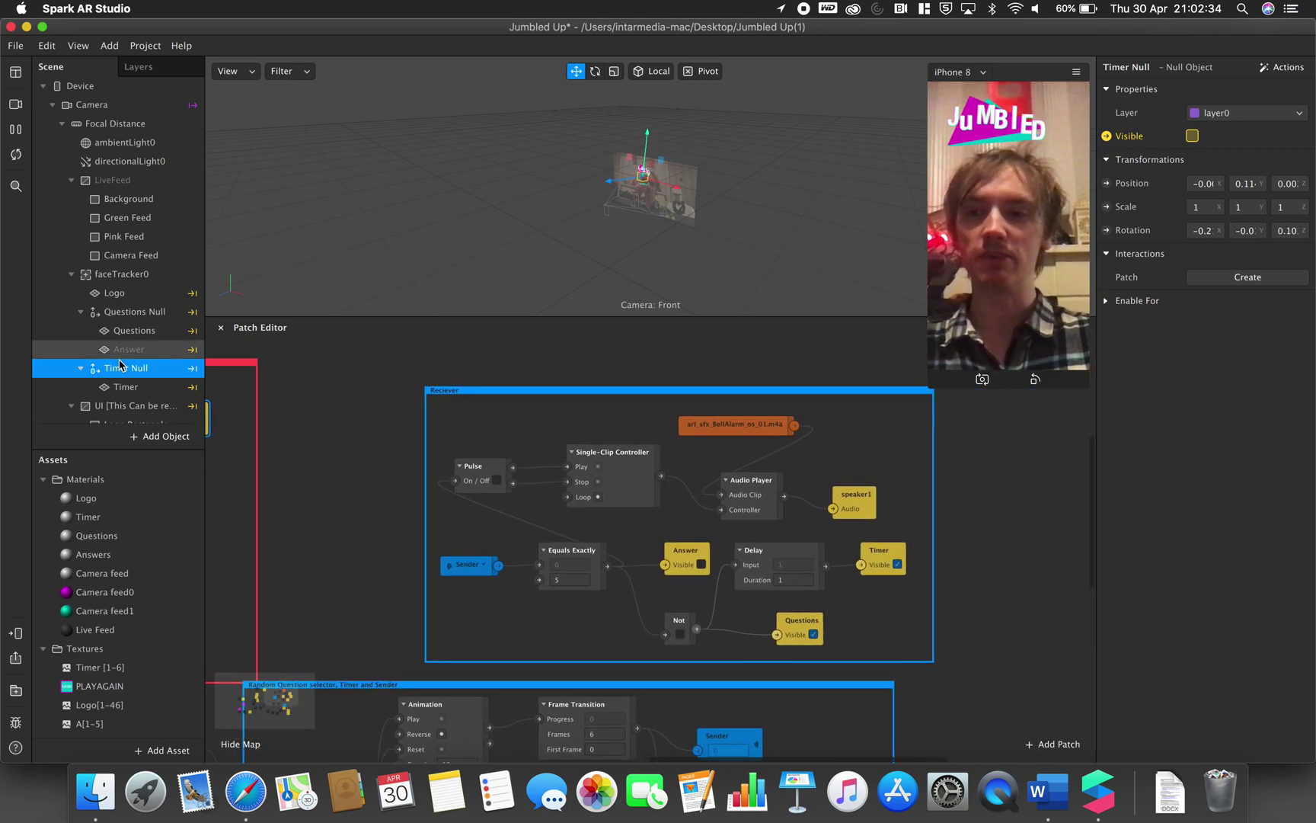
left_click(85, 388)
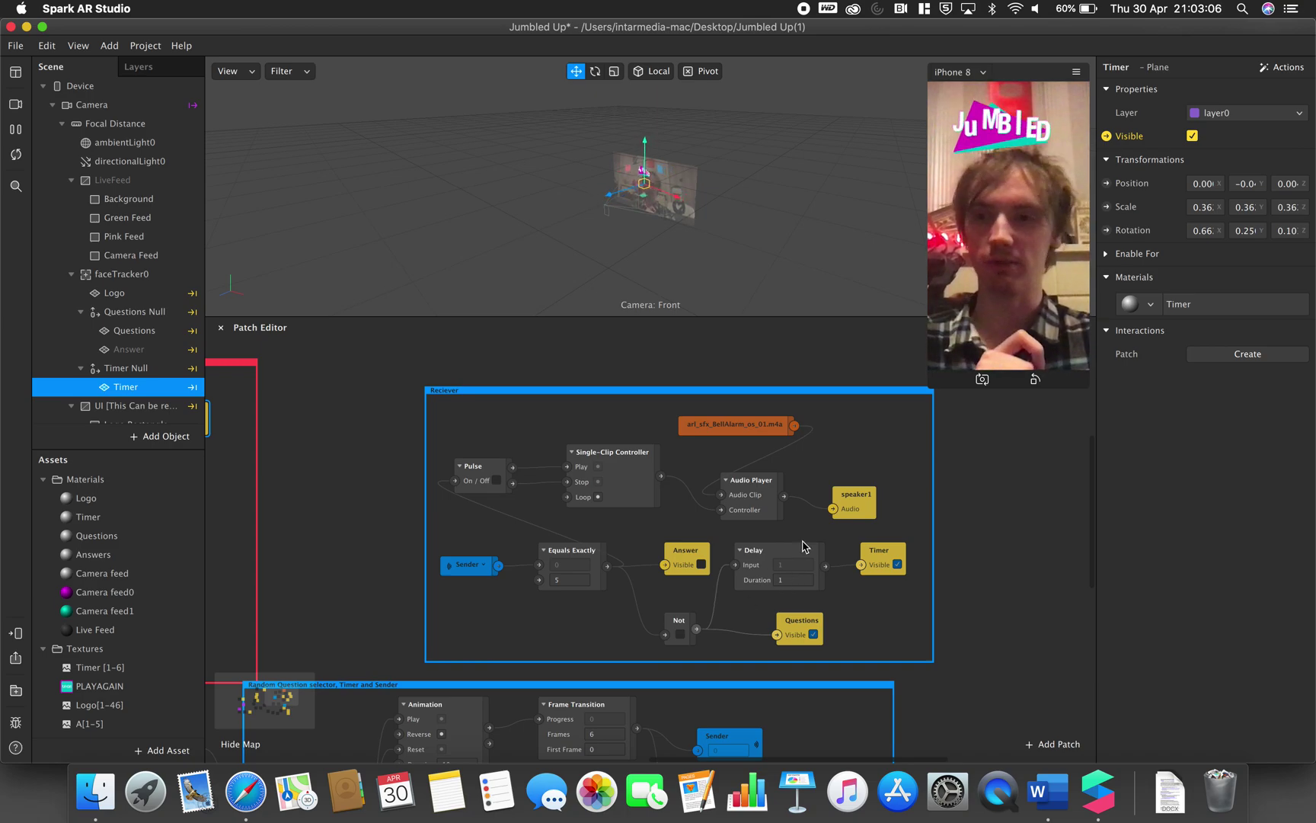
Pan left to the red Visibility group showing the 3-second Delay driving Timer Null.
scroll(399, 494, "left", 10)
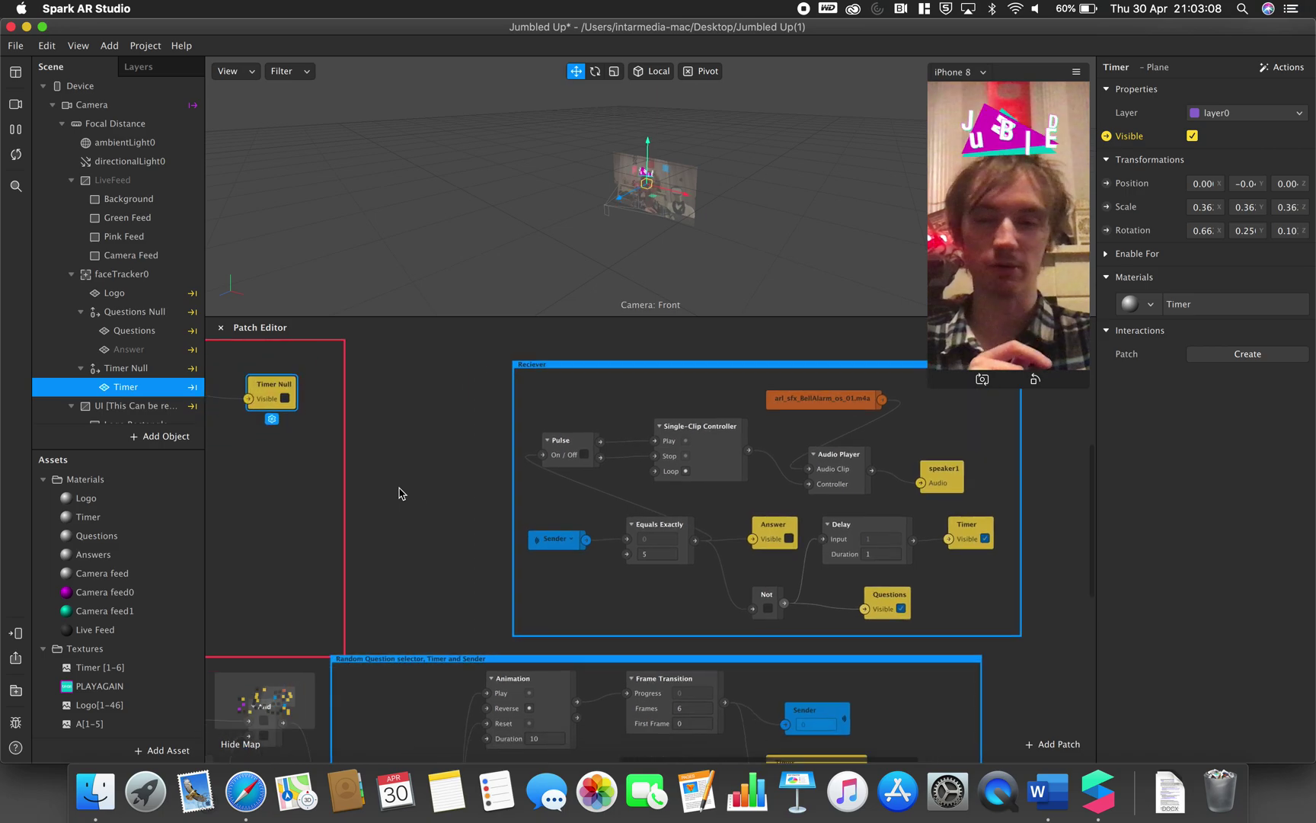
scroll(399, 493, "left", 10)
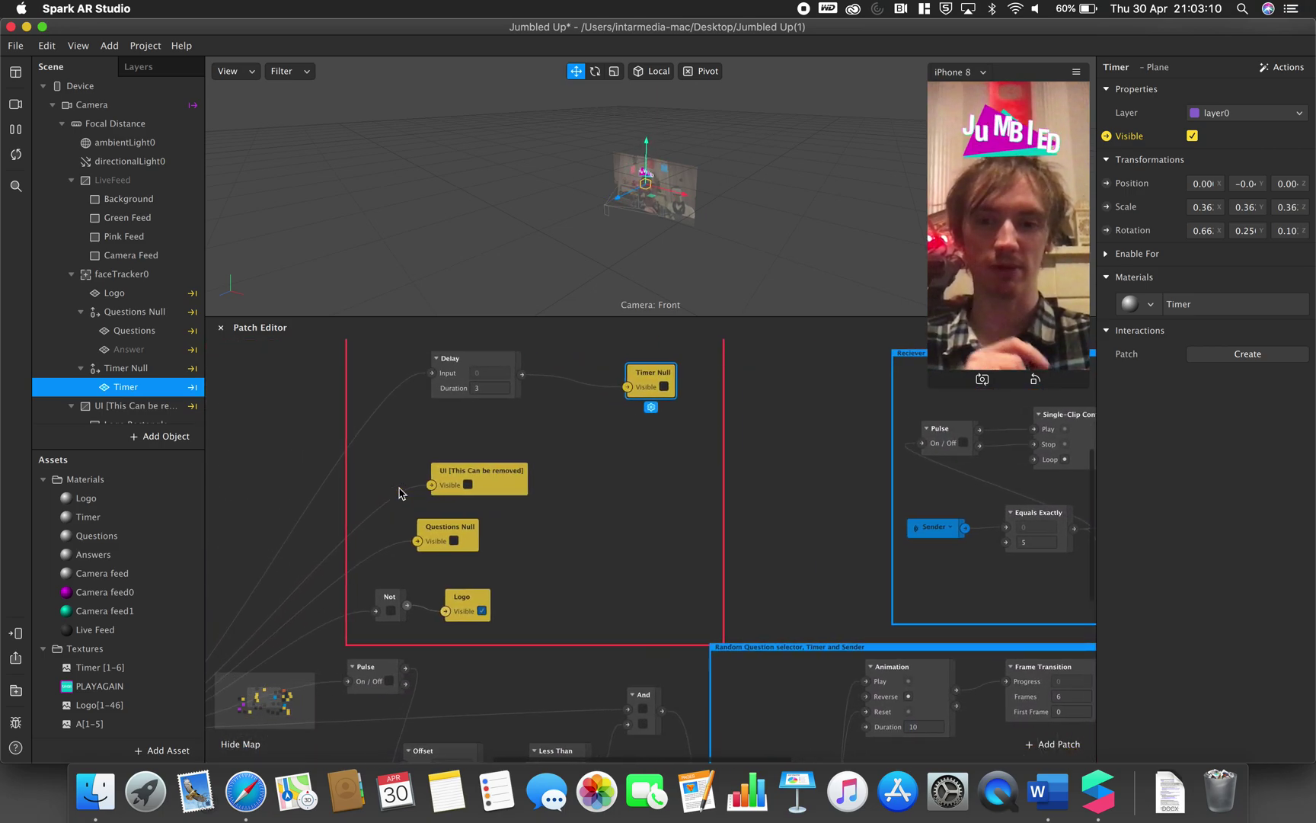
scroll(399, 493, "left", 5)
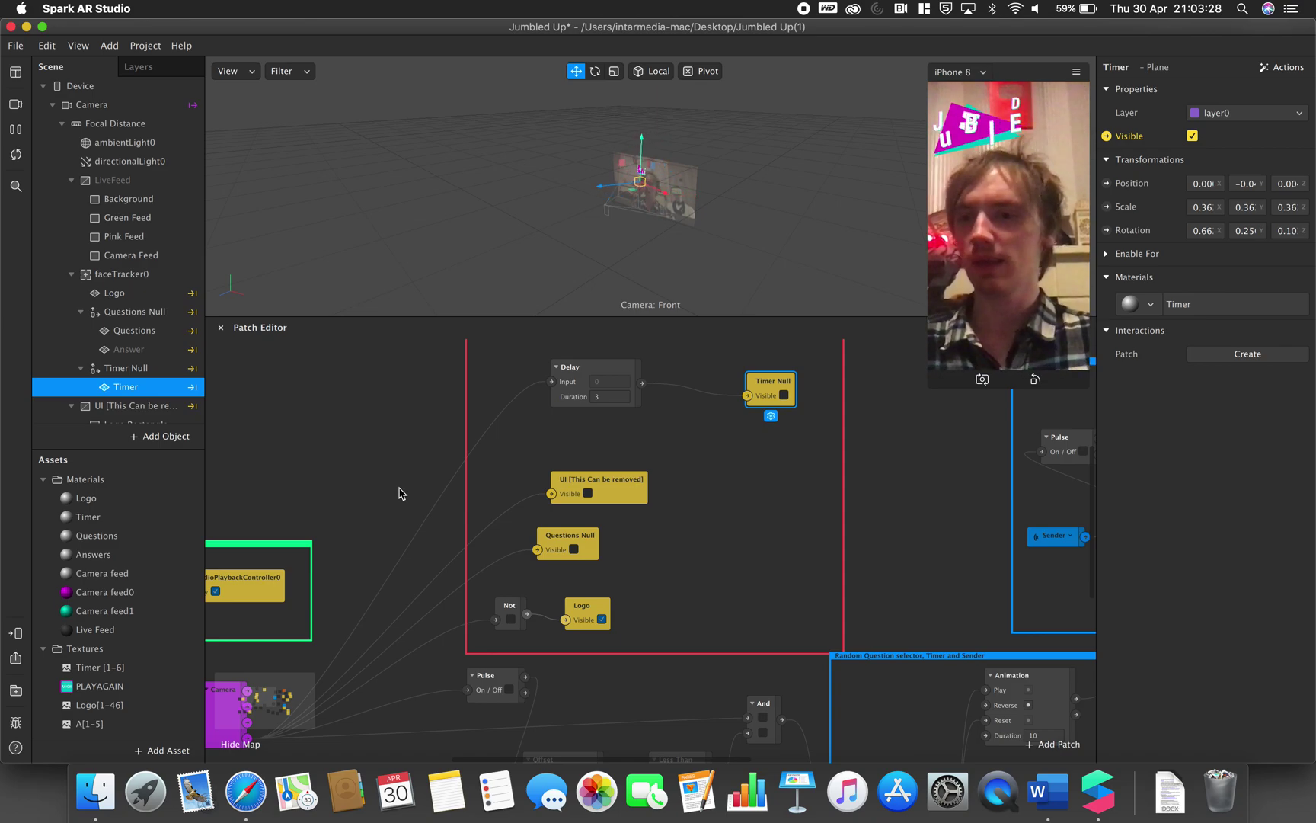
left_click(116, 404)
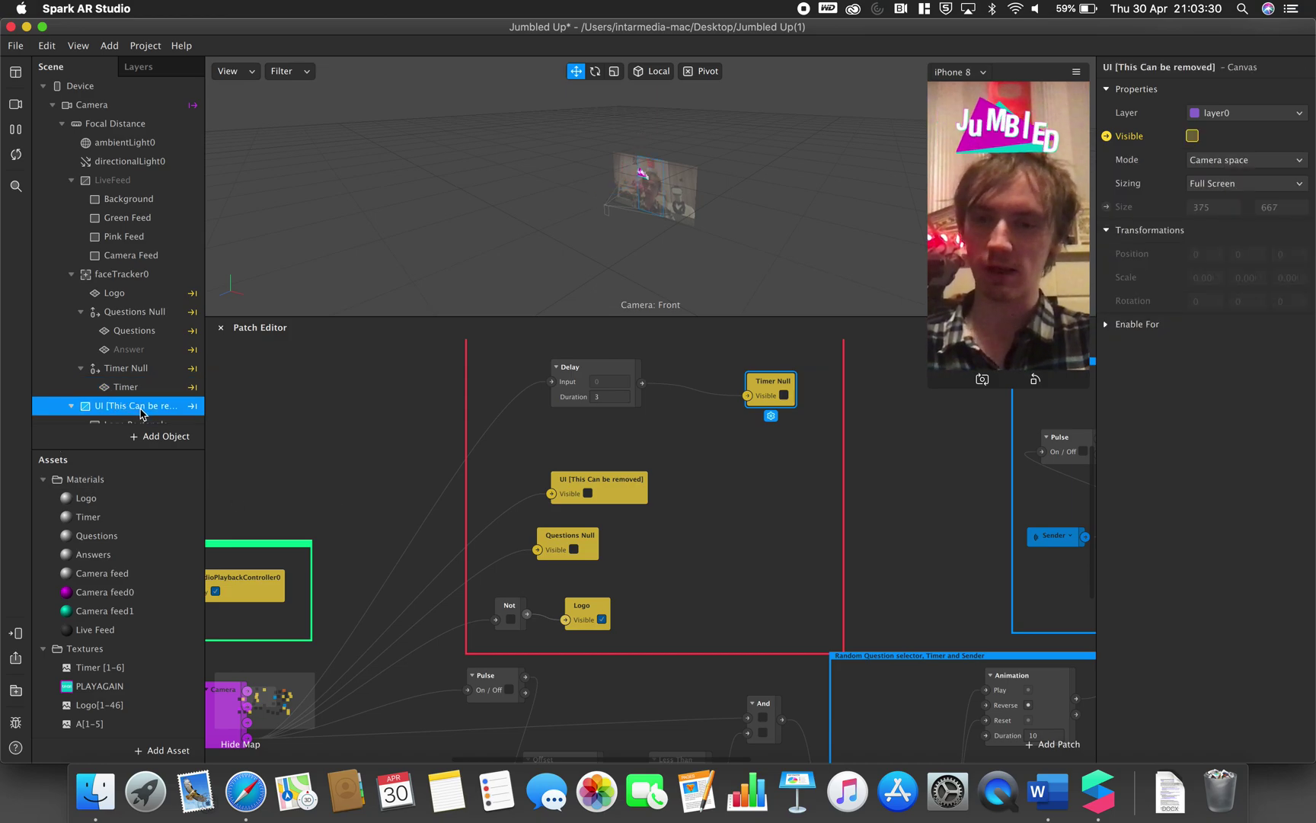
scroll(320, 472, "down", 3)
scroll(320, 473, "left", 2)
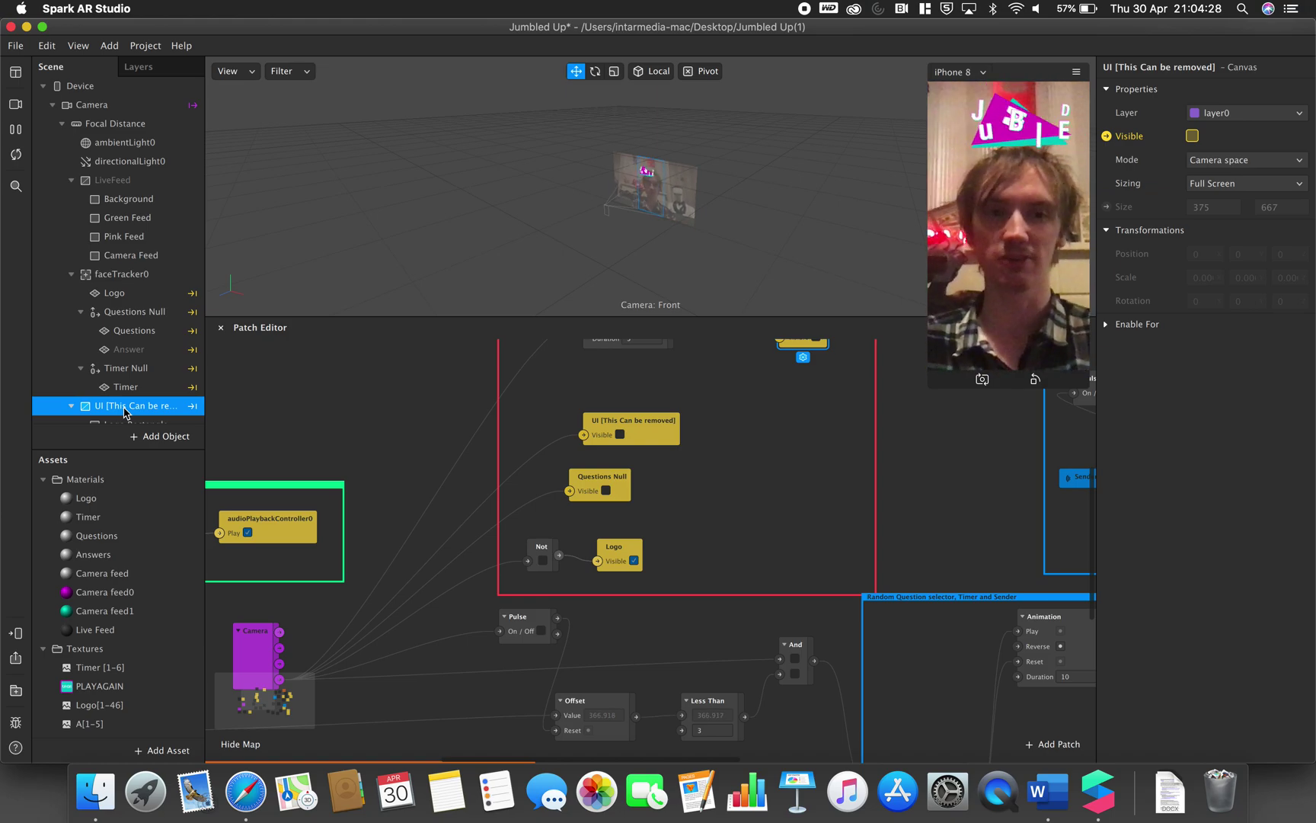
scroll(514, 590, "right", 4)
scroll(513, 592, "up", 2)
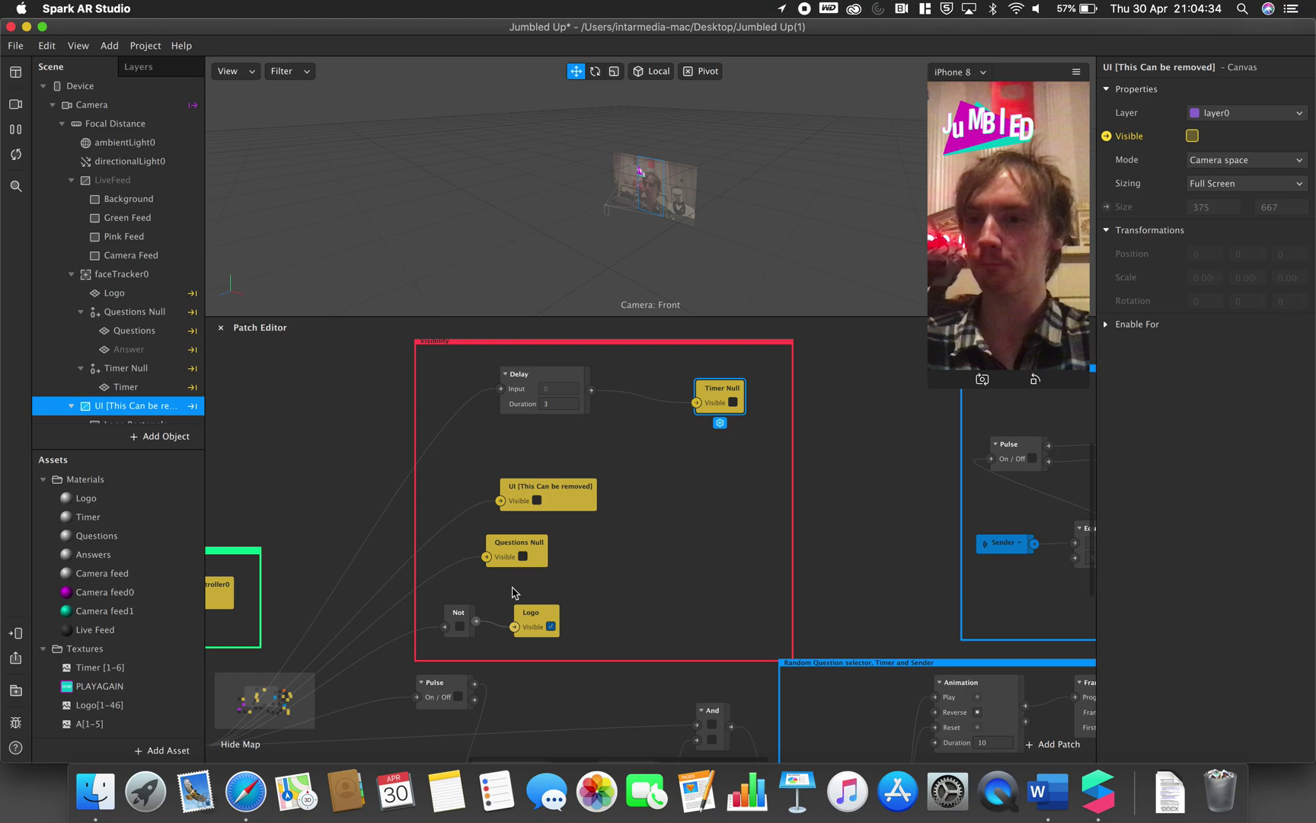
Undo the last change and pan to the Random Question selector, Timer and Sender group.
scroll(111, 404, "down", 3)
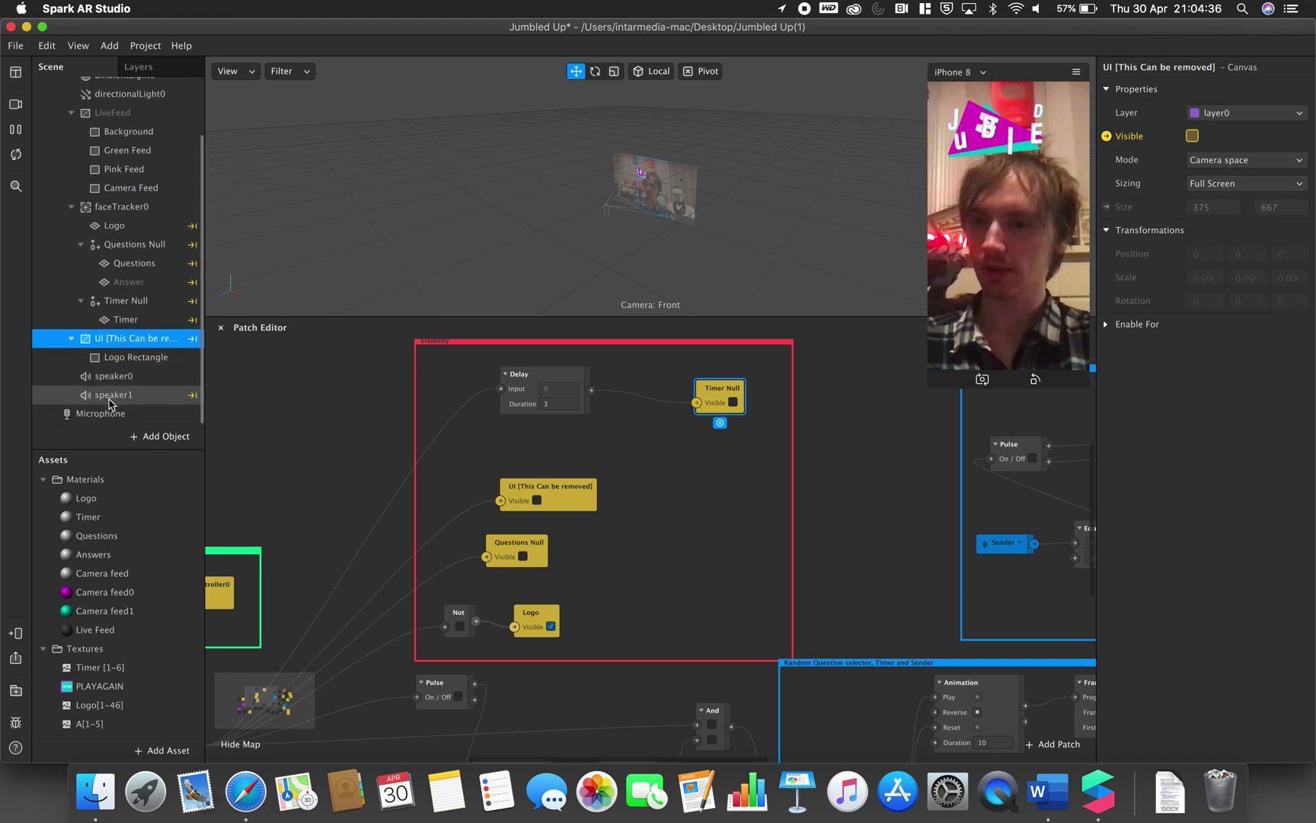
key("super+z")
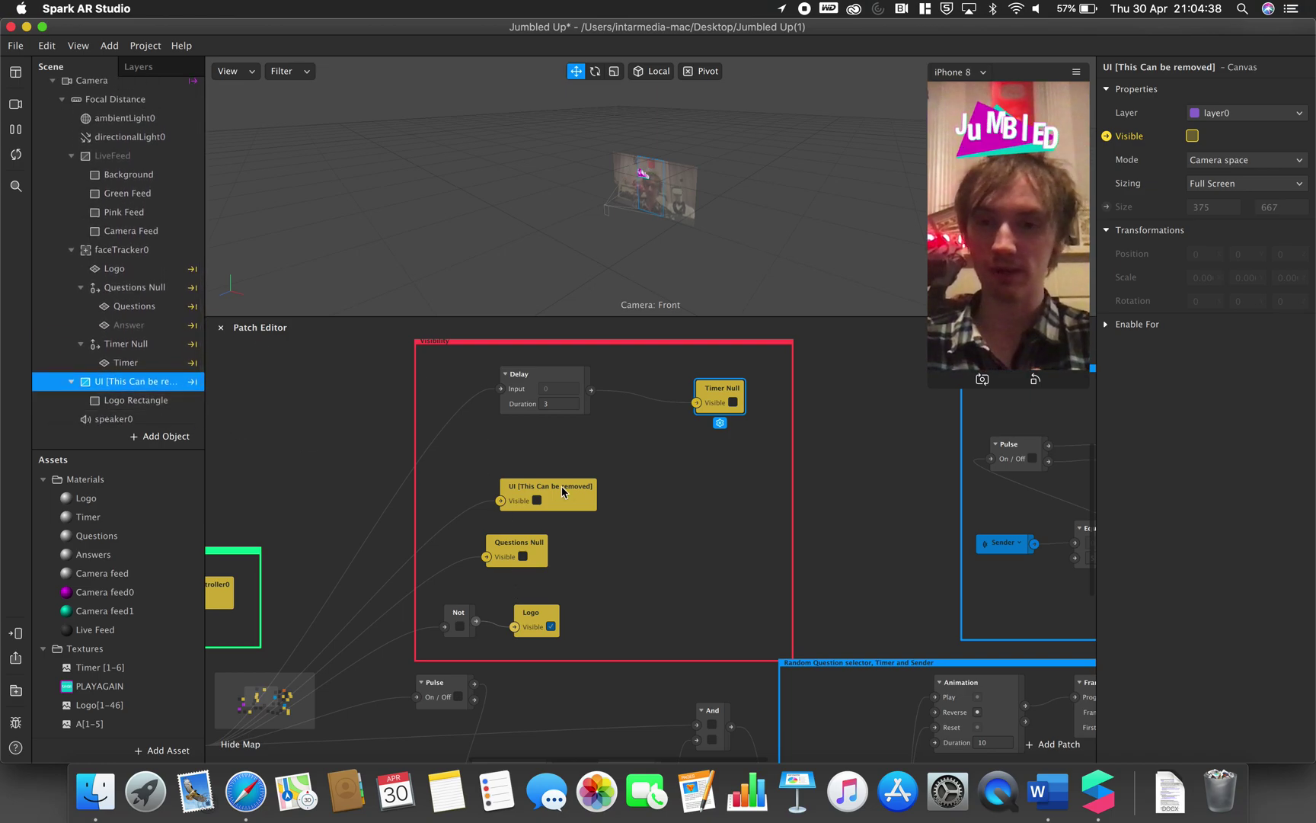
scroll(568, 492, "right", 10)
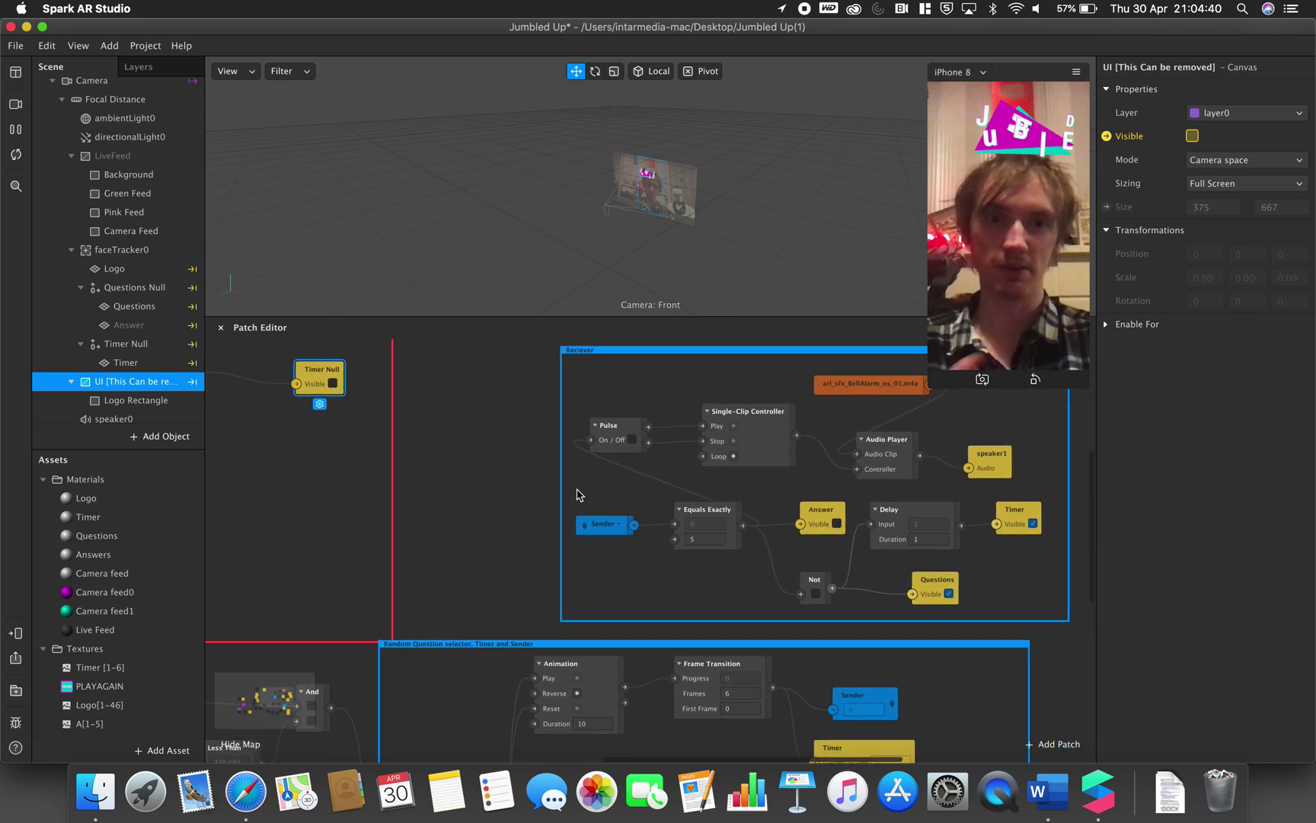
scroll(577, 495, "right", 3)
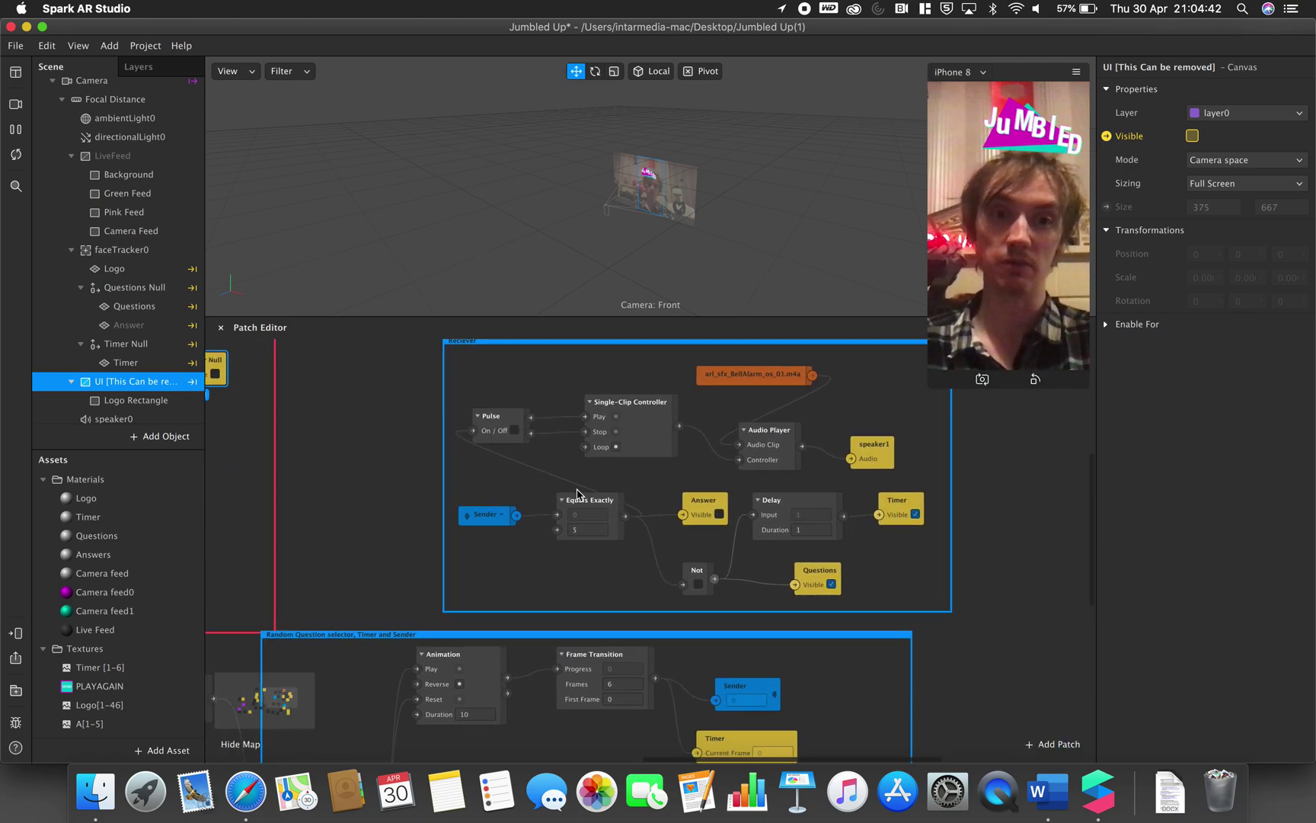
scroll(577, 493, "down", 5)
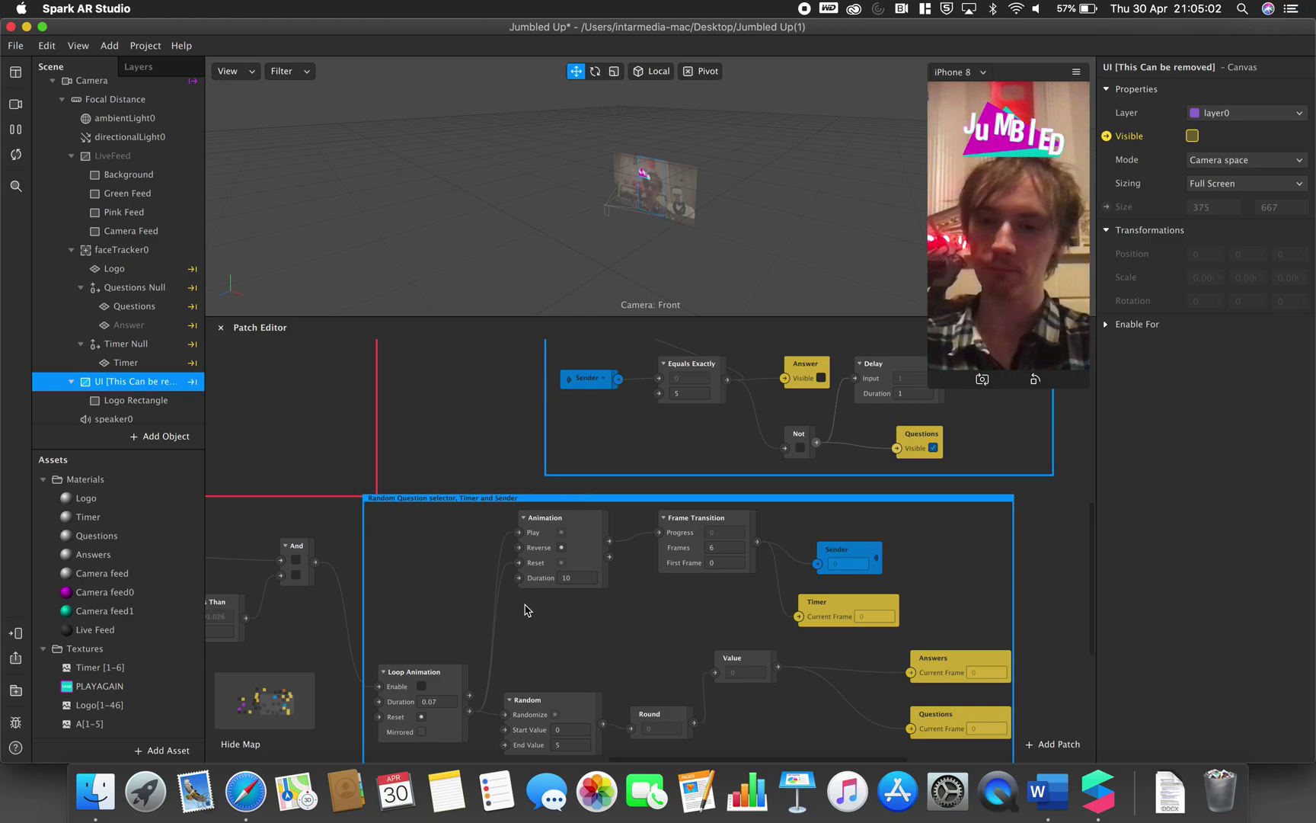
scroll(526, 609, "down", 3)
scroll(526, 609, "left", 2)
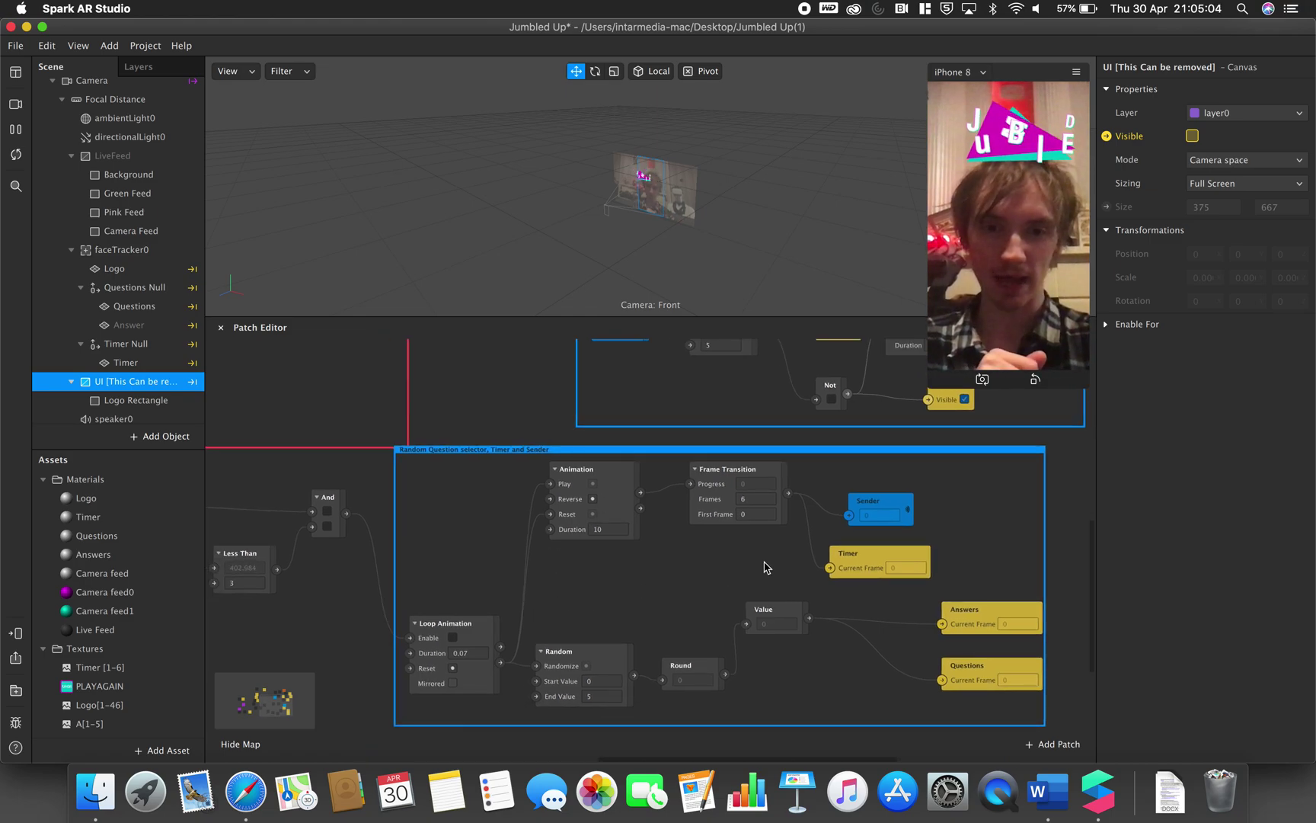
Pan up to the Reciever group's Pulse, Audio Player, speaker1 and 6-frame Frame Transition patches.
scroll(879, 554, "up", 2)
scroll(880, 554, "right", 2)
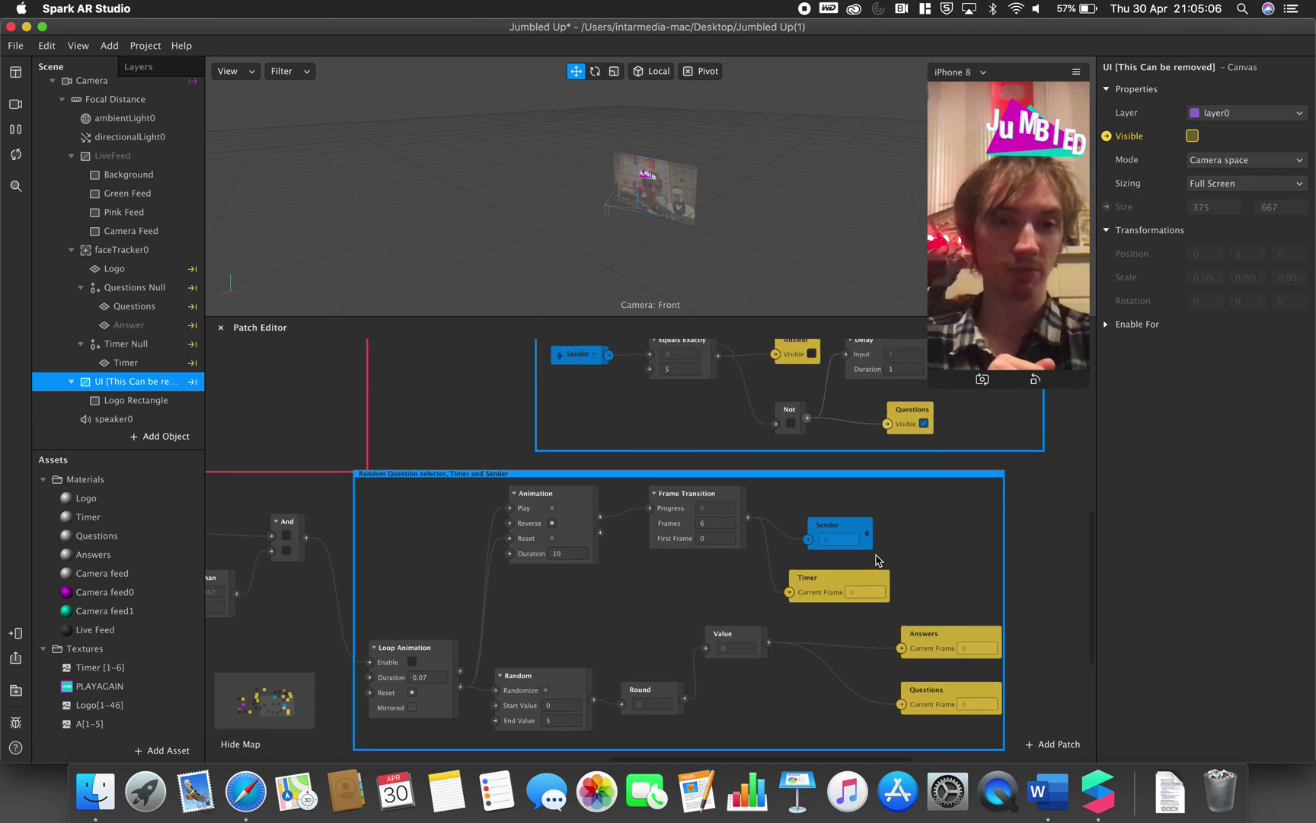
scroll(876, 560, "up", 3)
scroll(876, 560, "right", 2)
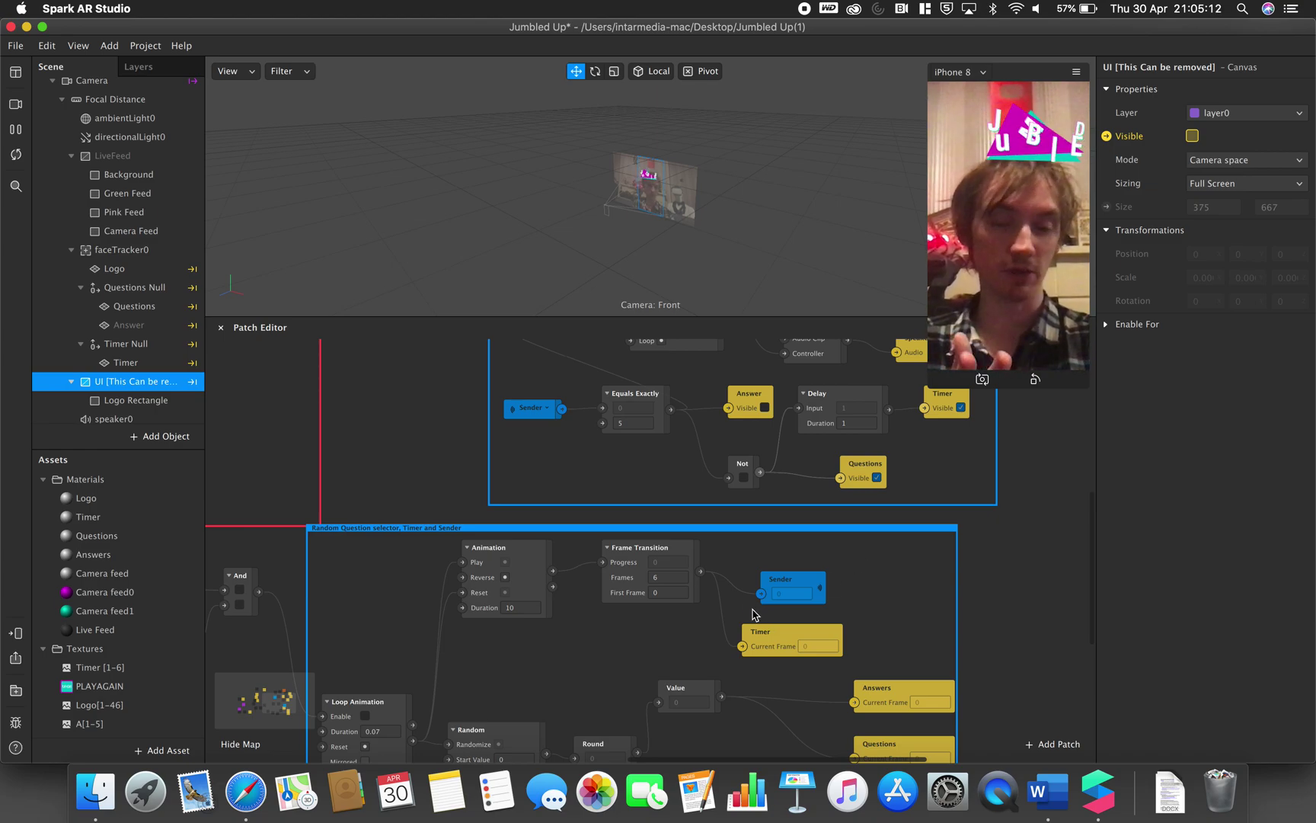
scroll(752, 614, "up", 3)
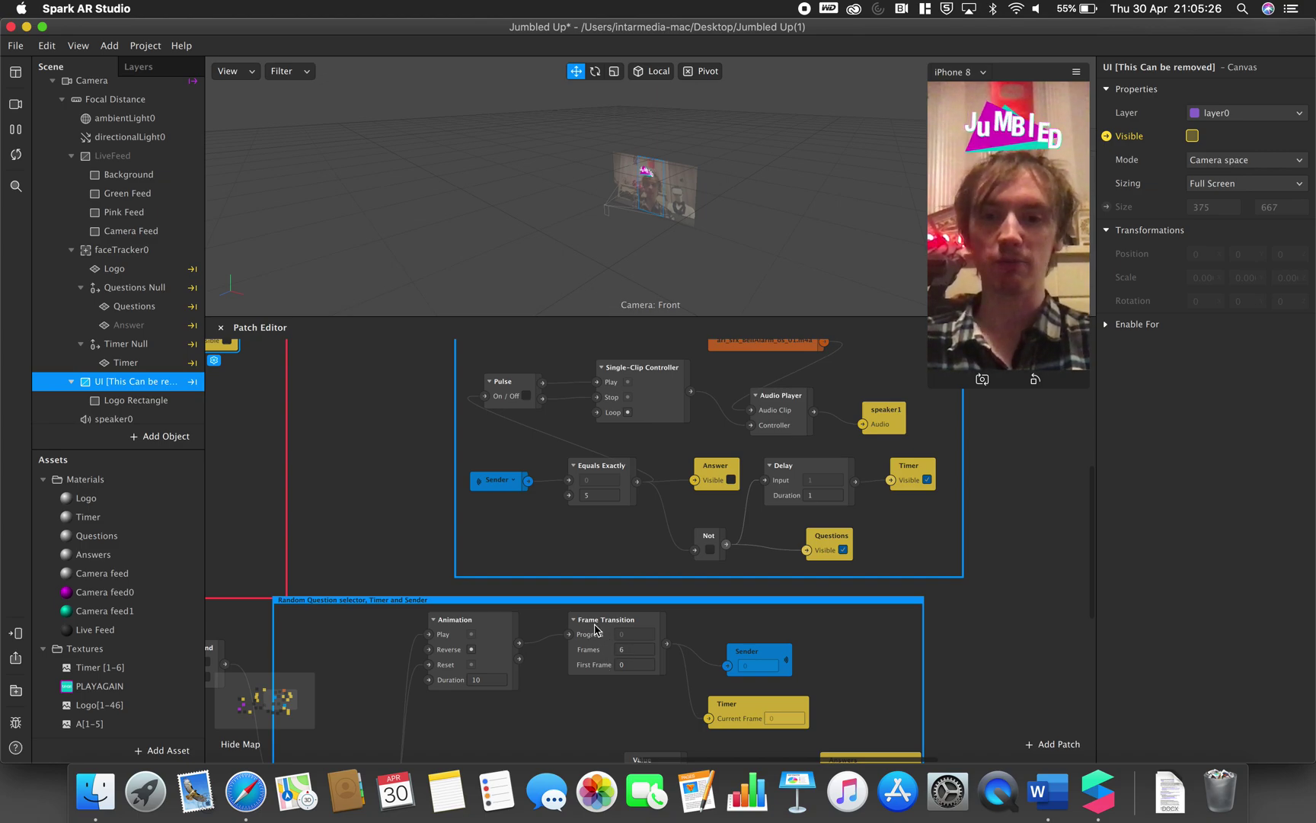
left_click(632, 650)
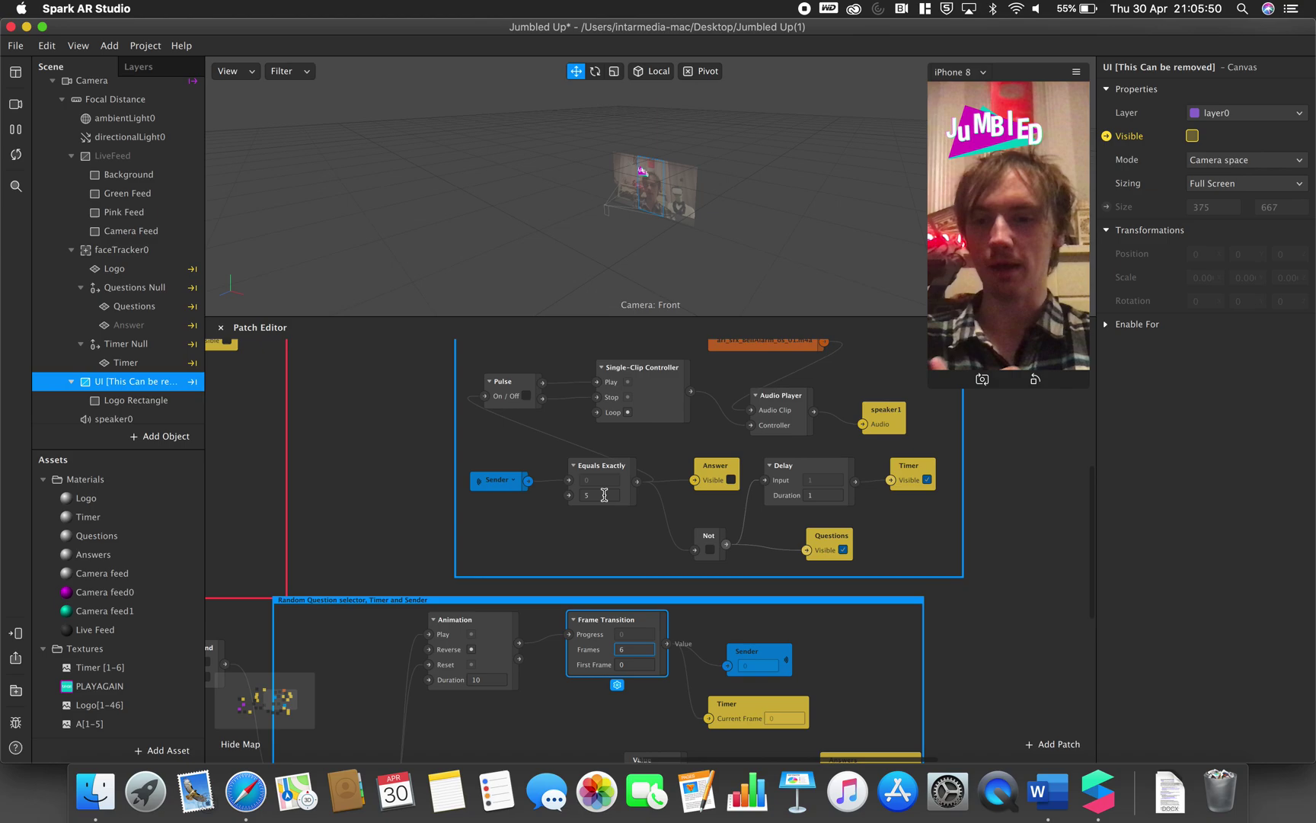
left_click(509, 650)
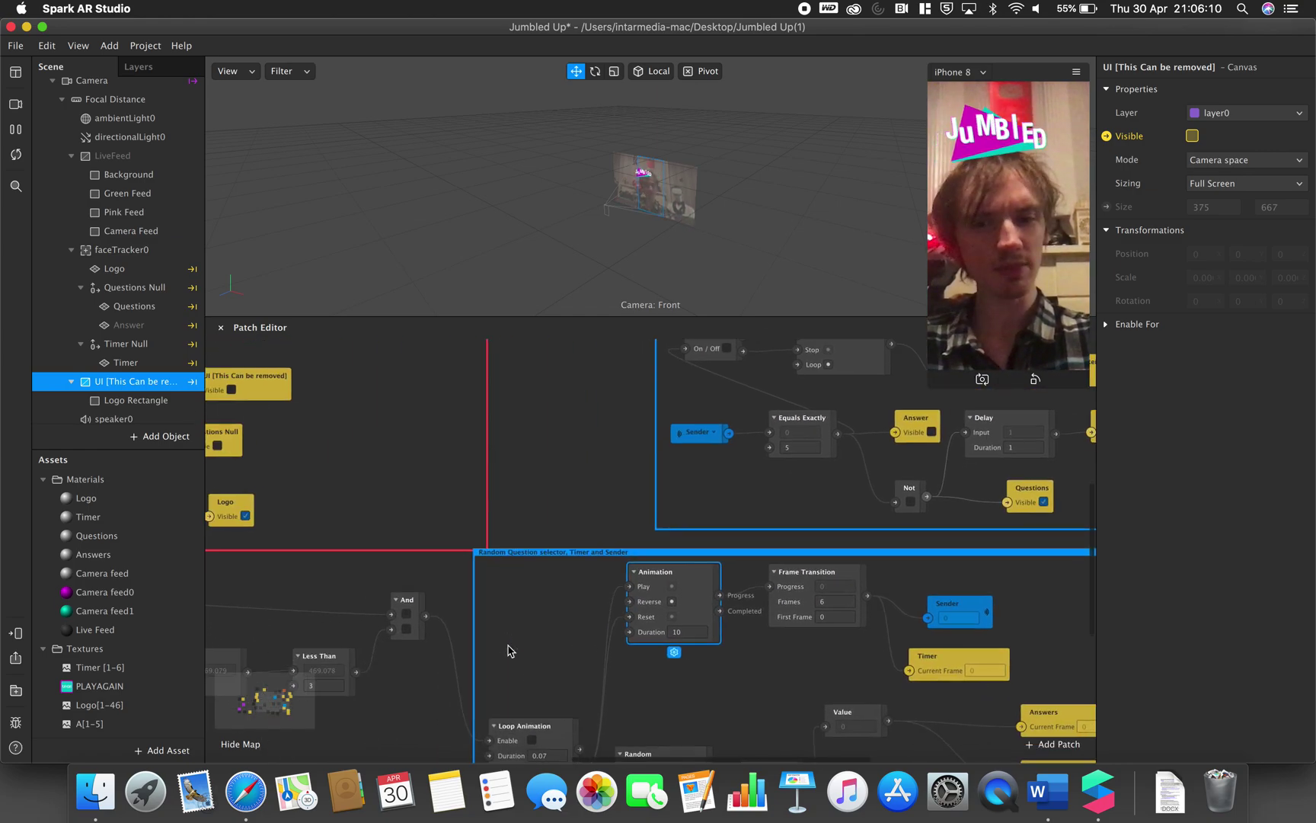
Pan down from the Visibility group to the Pulse, Offset and Less Than (3) patches.
scroll(509, 650, "left", 8)
scroll(508, 650, "up", 5)
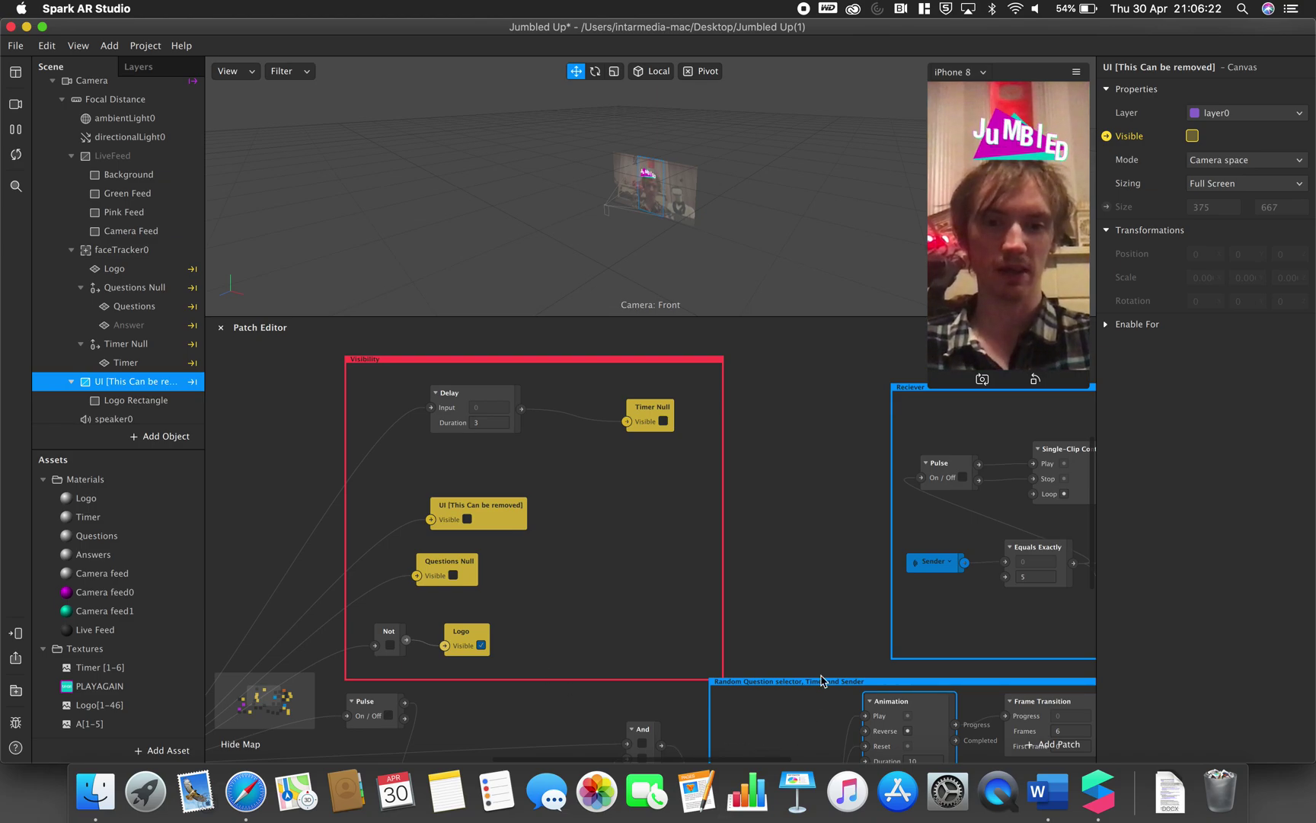
scroll(822, 680, "down", 3)
scroll(821, 680, "right", 2)
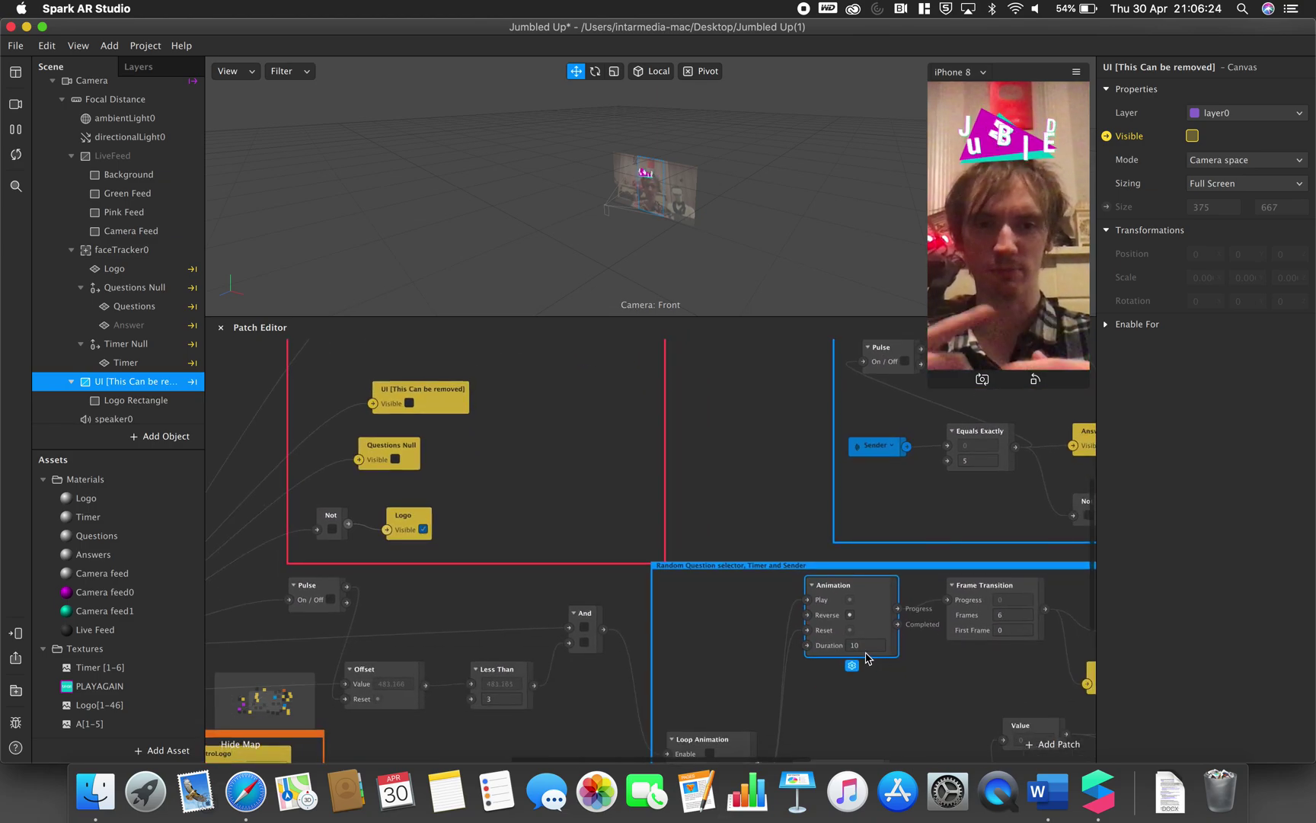
scroll(867, 657, "up", 2)
scroll(867, 656, "left", 3)
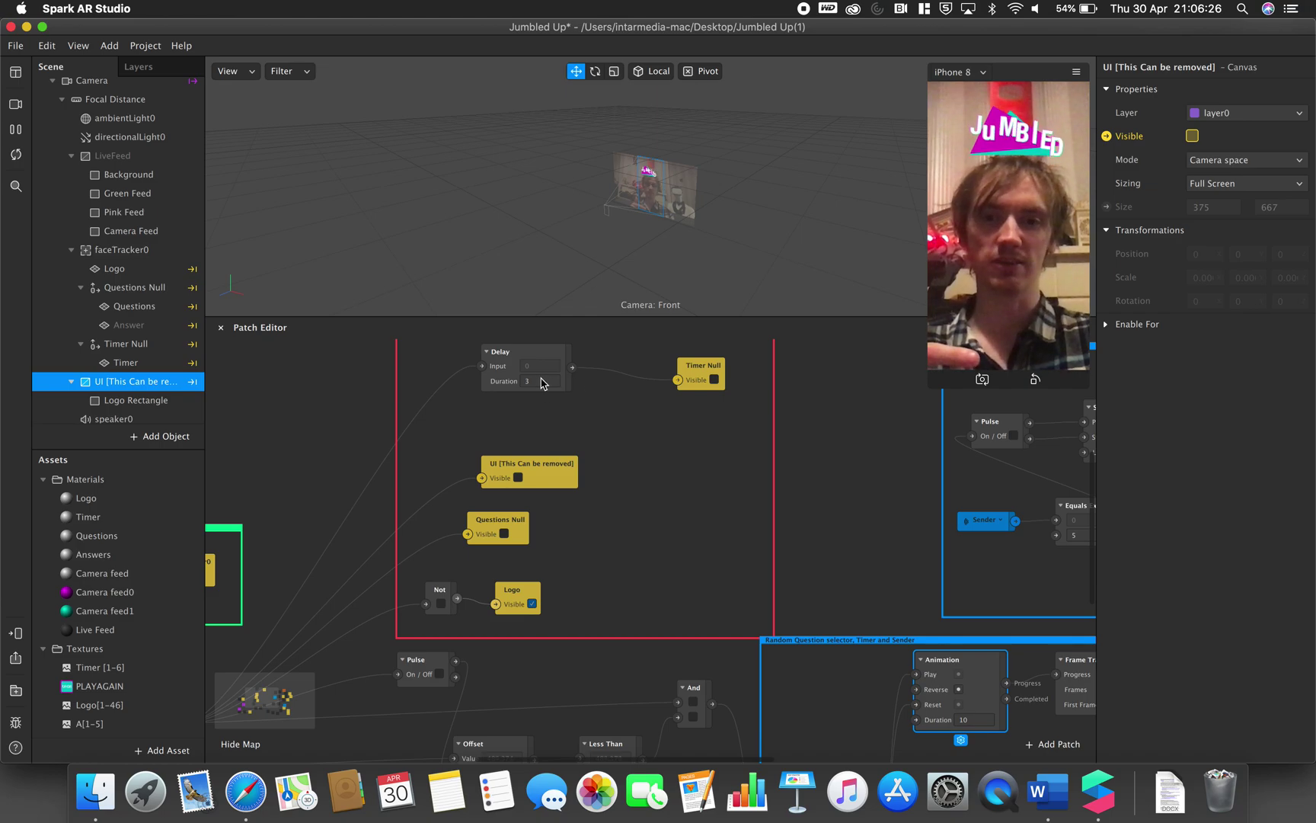
scroll(707, 390, "down", 5)
scroll(707, 390, "left", 1)
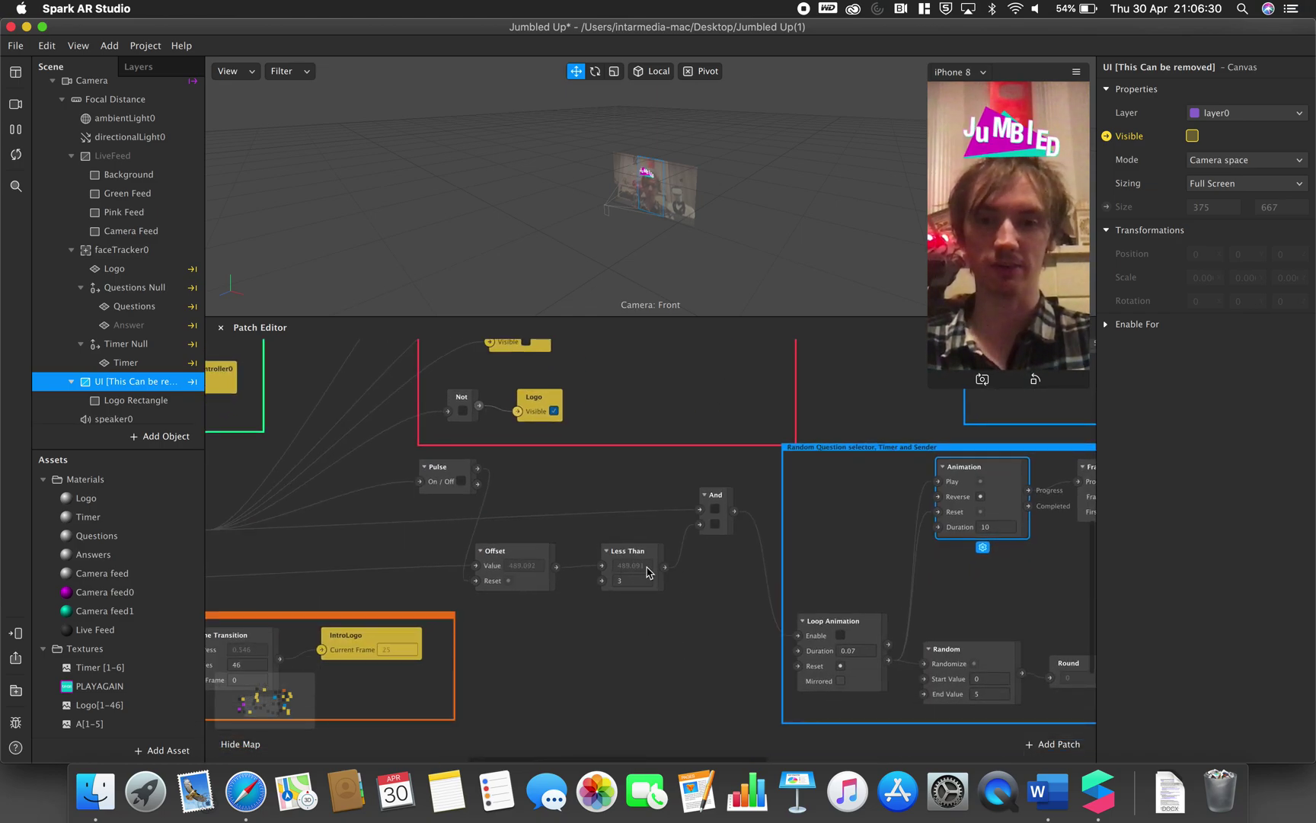
scroll(647, 571, "up", 2)
scroll(647, 571, "right", 2)
scroll(581, 638, "up", 1)
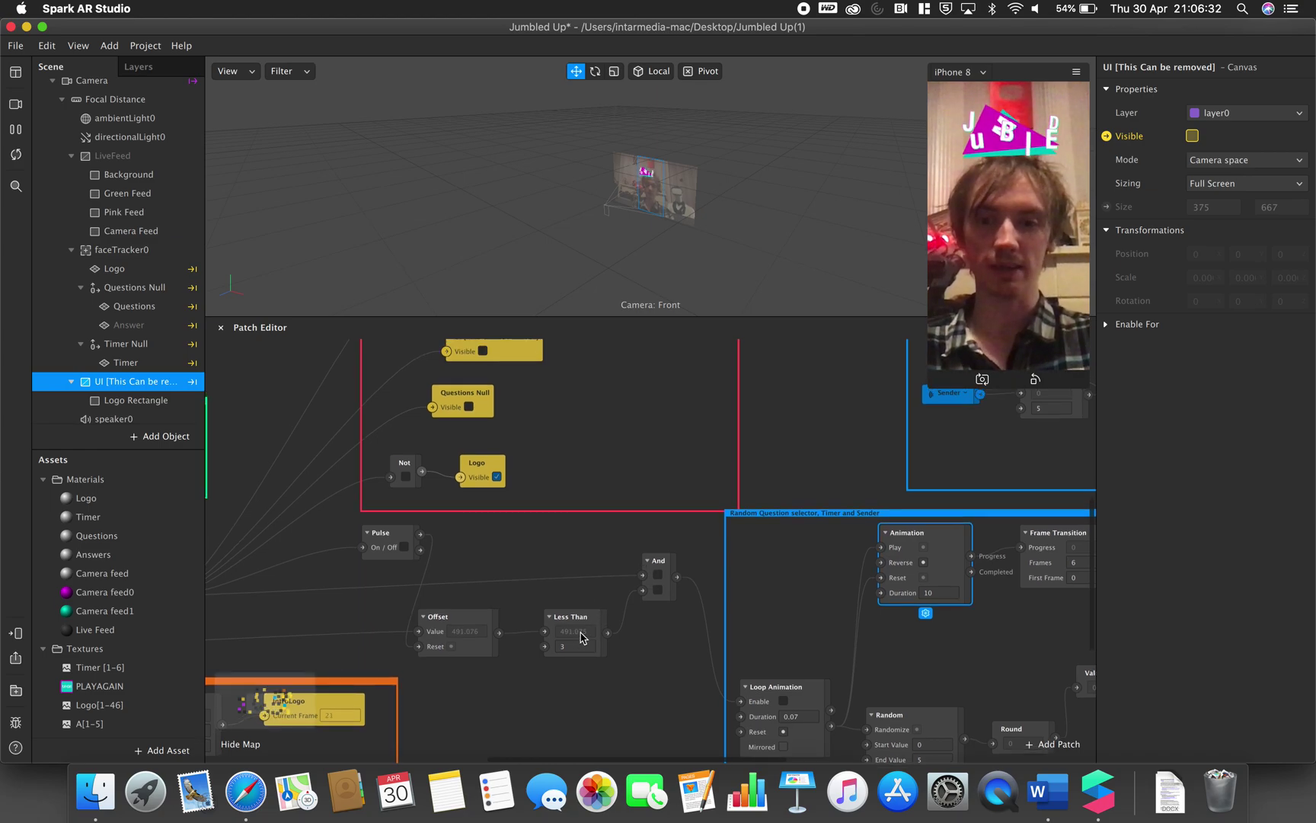
scroll(581, 638, "up", 5)
scroll(581, 639, "left", 1)
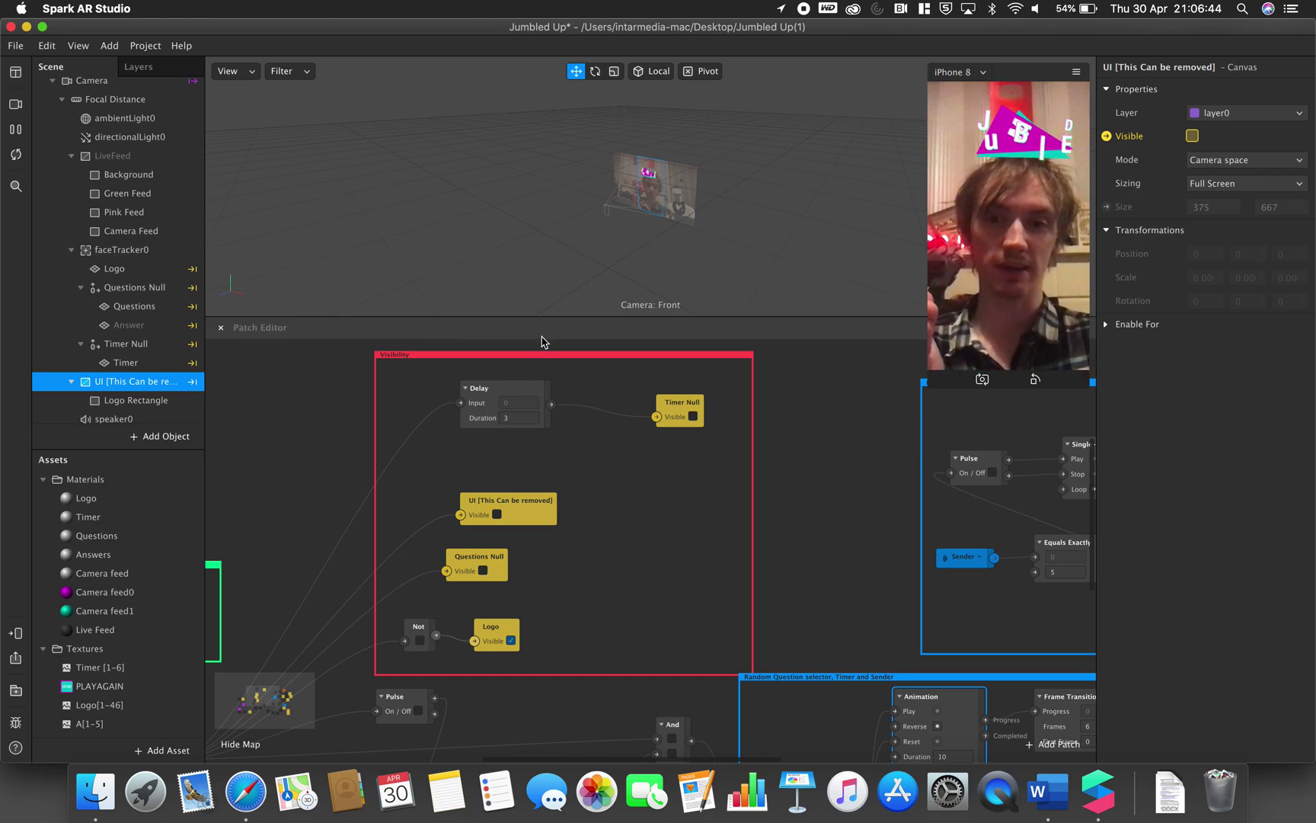
scroll(632, 571, "down", 5)
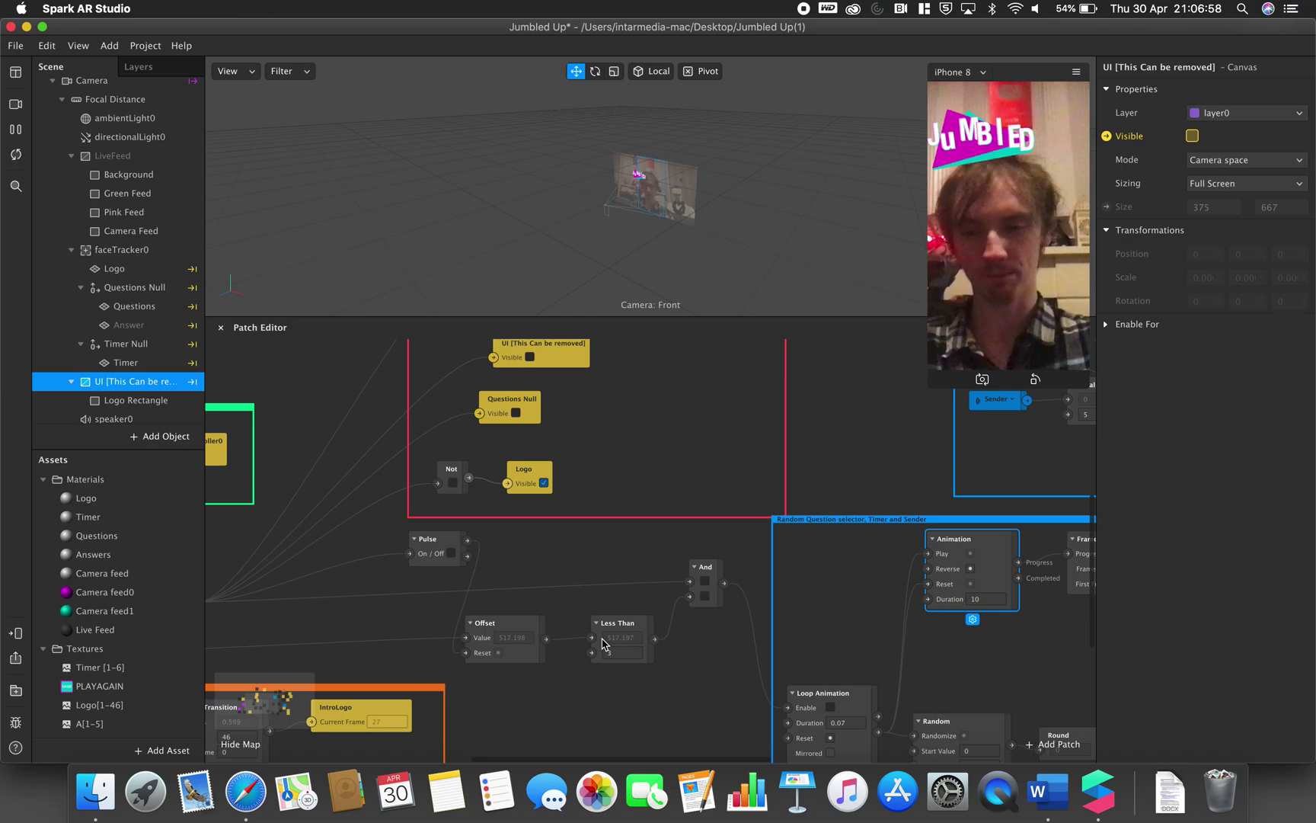
Nudge the Pulse patch slightly left and down in the graph.
scroll(602, 643, "down", 2)
scroll(602, 644, "right", 5)
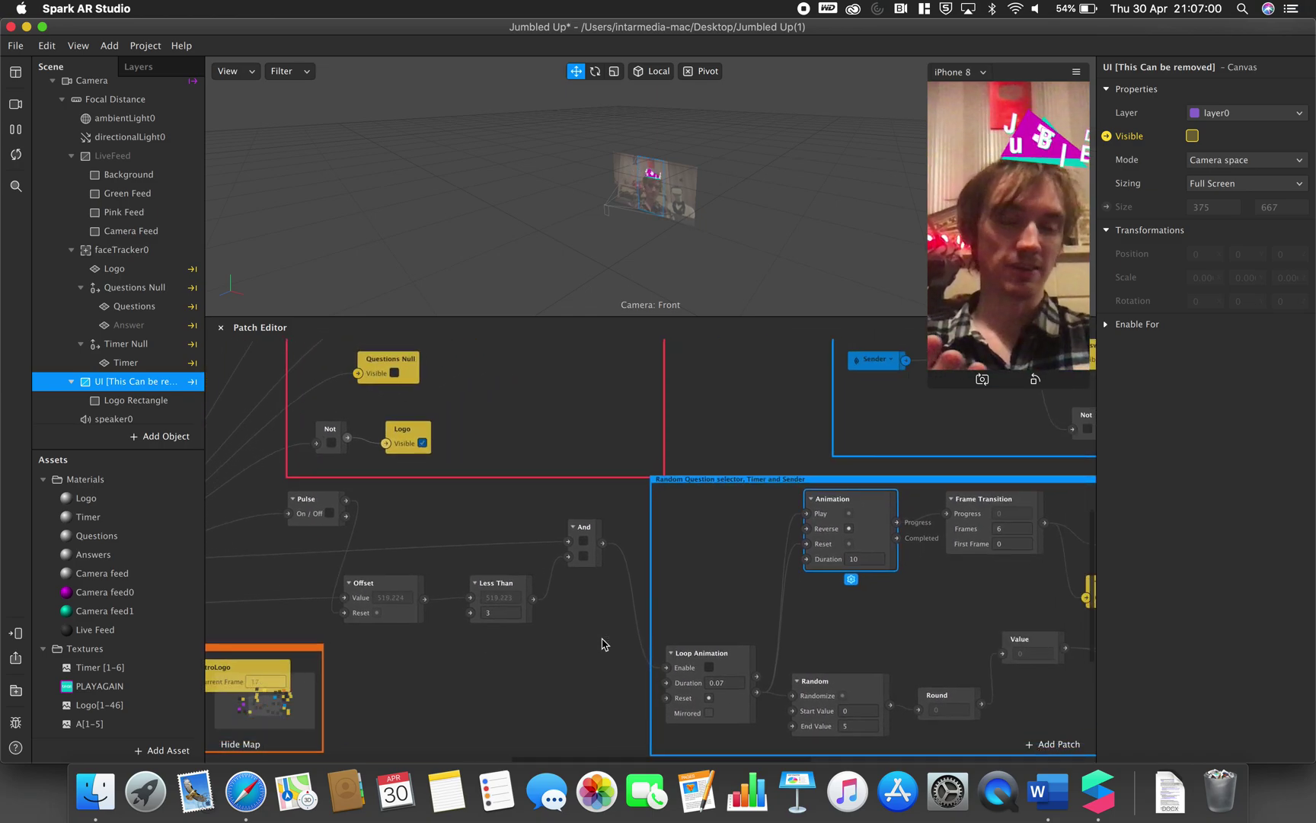
scroll(602, 644, "right", 10)
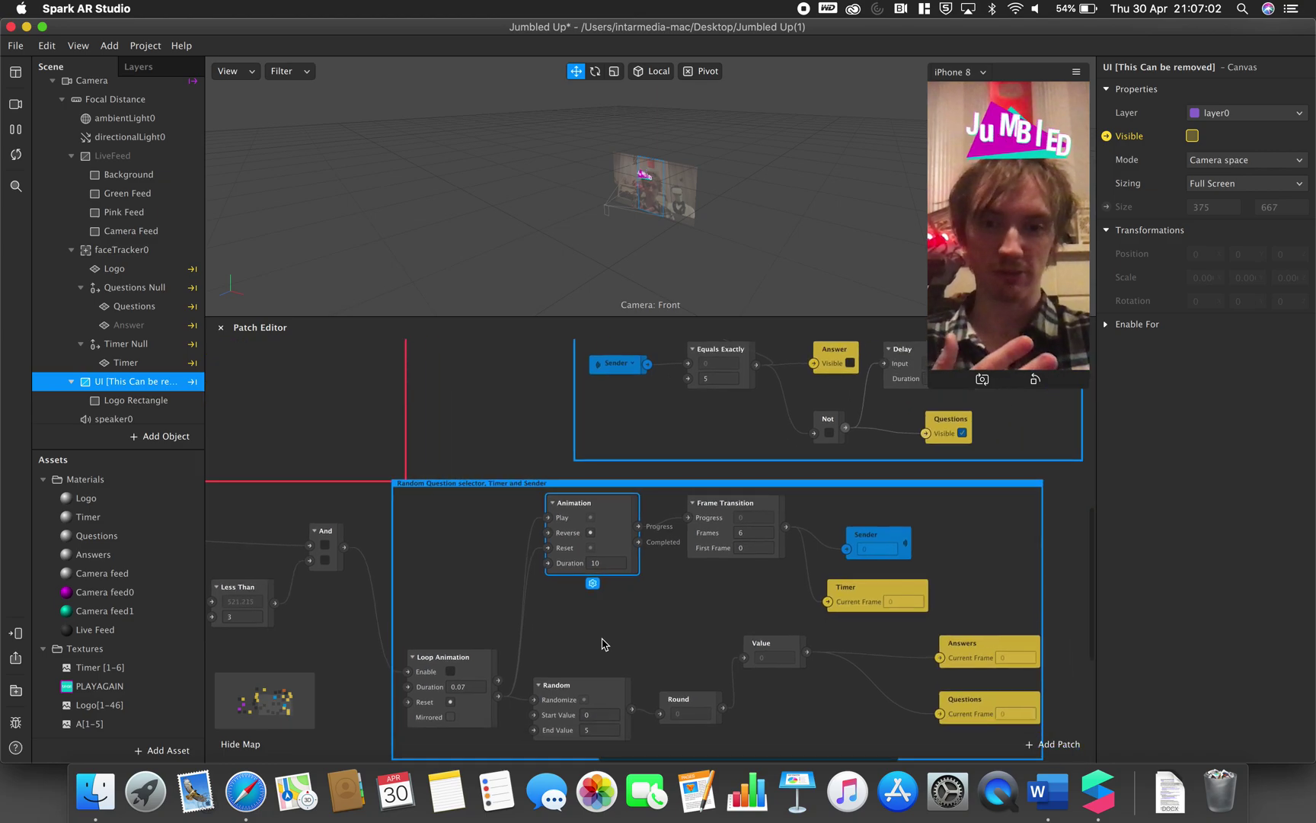
scroll(602, 644, "left", 20)
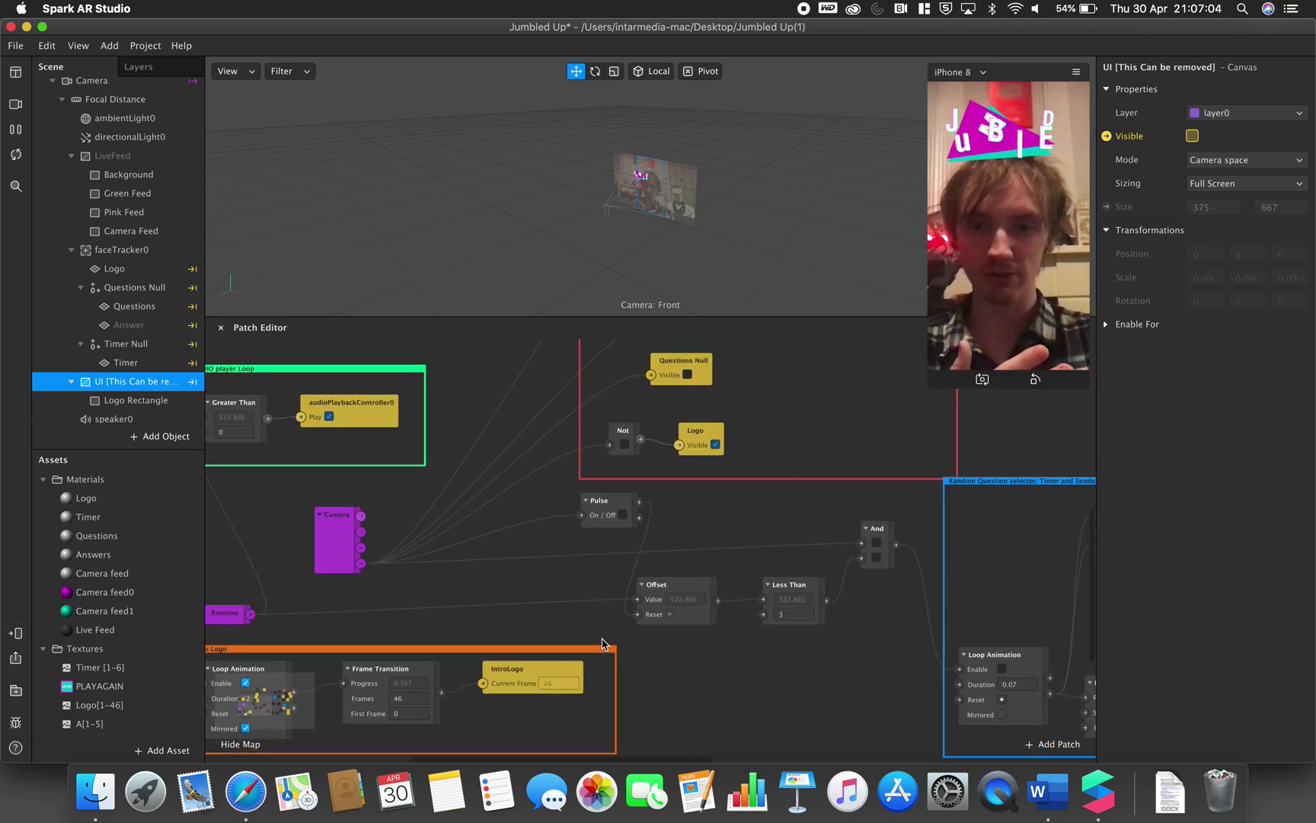
scroll(602, 643, "up", 1)
scroll(602, 644, "left", 1)
left_click_drag(639, 527, 581, 536)
Pan to the question selector: 0–5 Random via Round and Value into Answers and Questions frames.
scroll(536, 589, "down", 3)
scroll(536, 588, "left", 4)
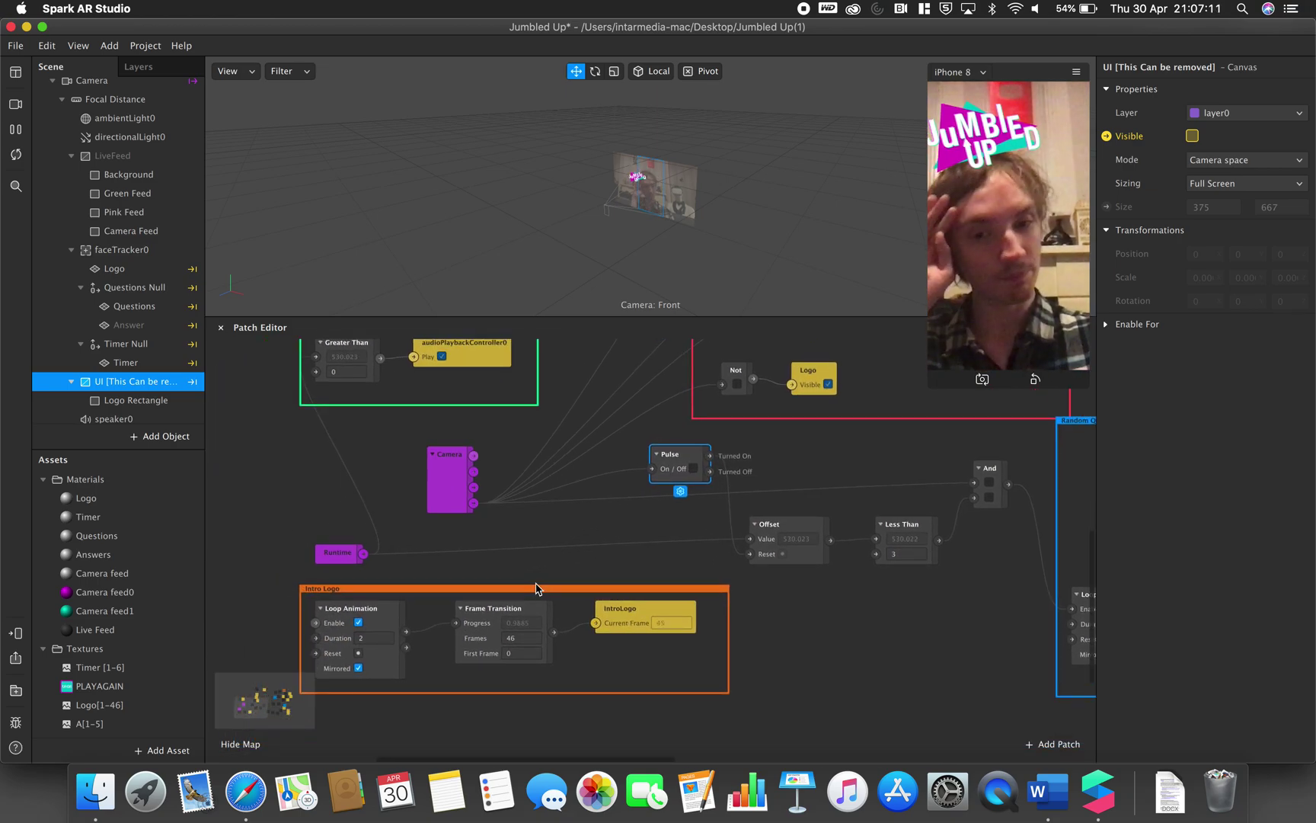
scroll(537, 588, "up", 5)
scroll(536, 589, "right", 2)
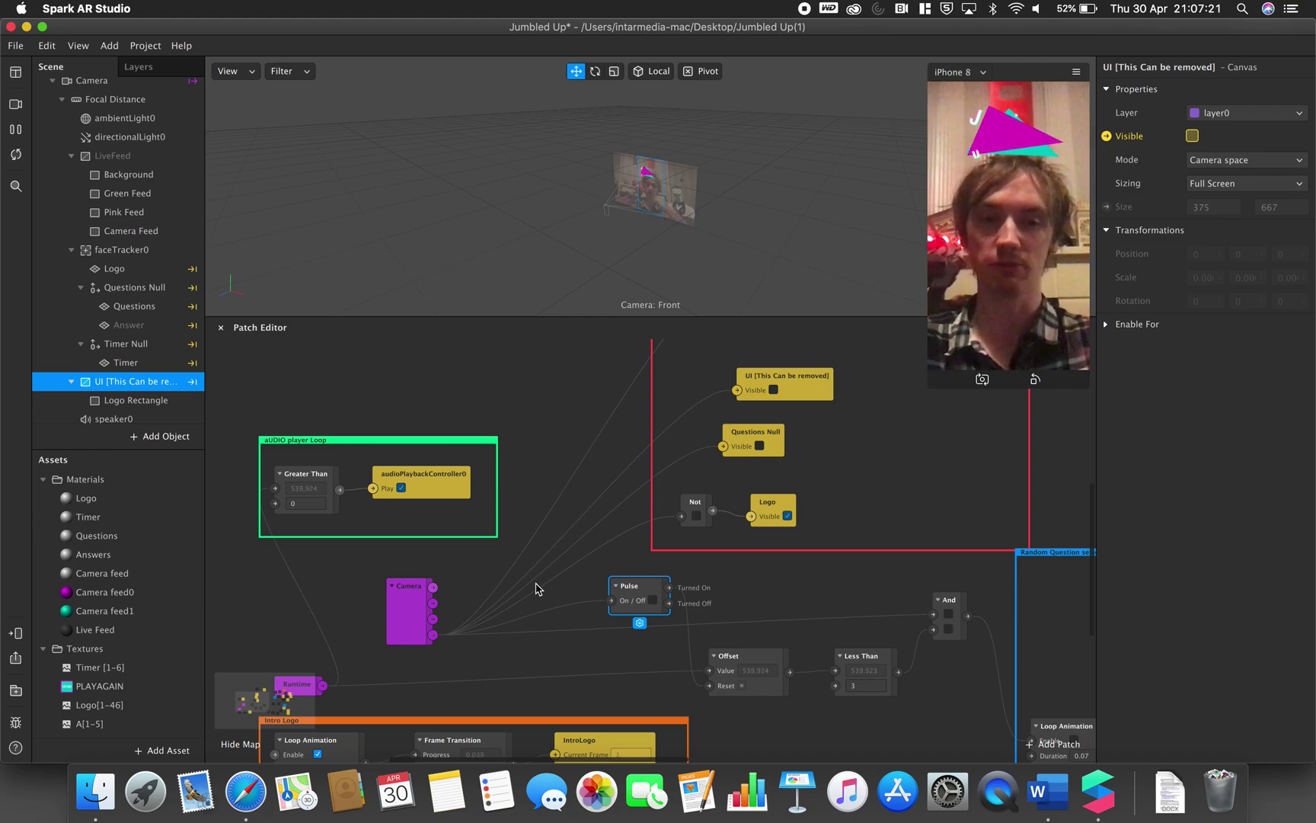
scroll(535, 588, "up", 5)
scroll(535, 588, "right", 5)
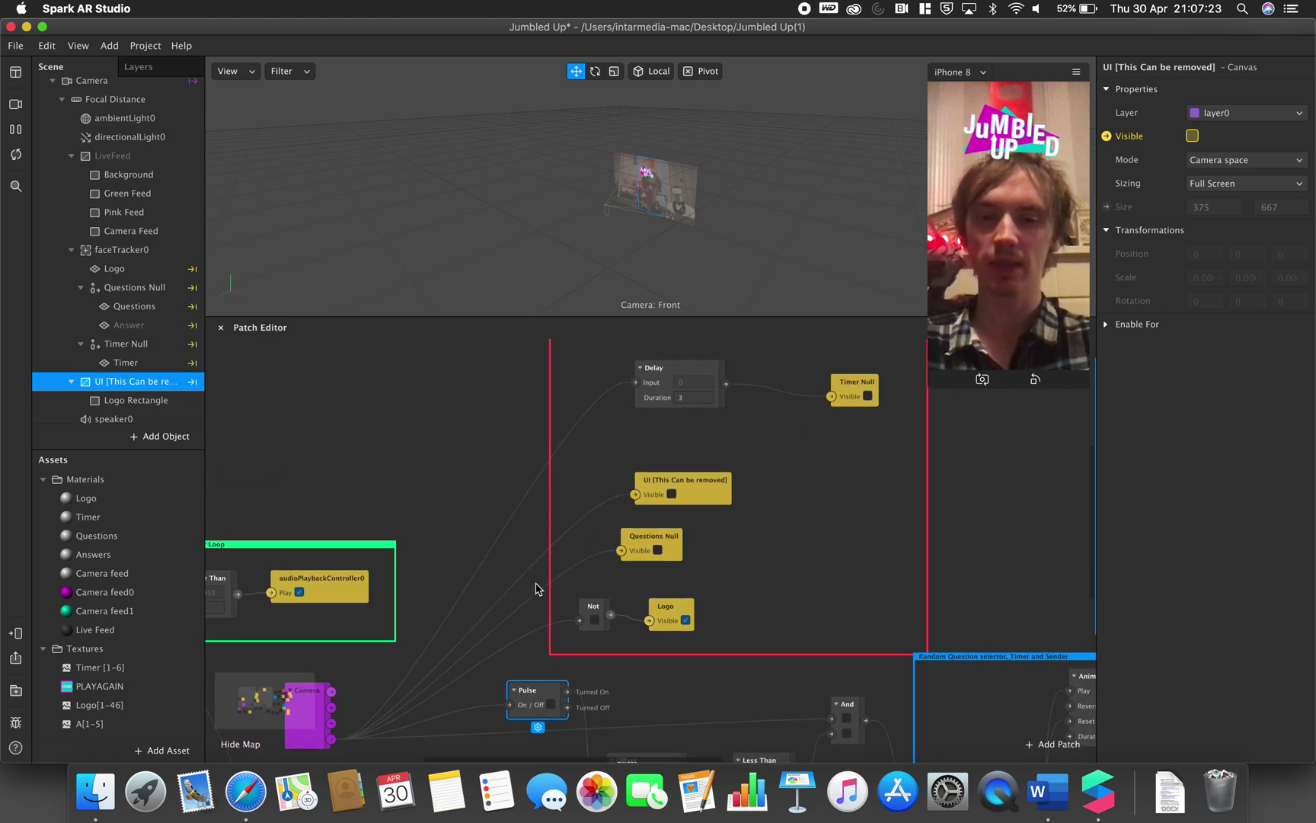
scroll(535, 588, "right", 8)
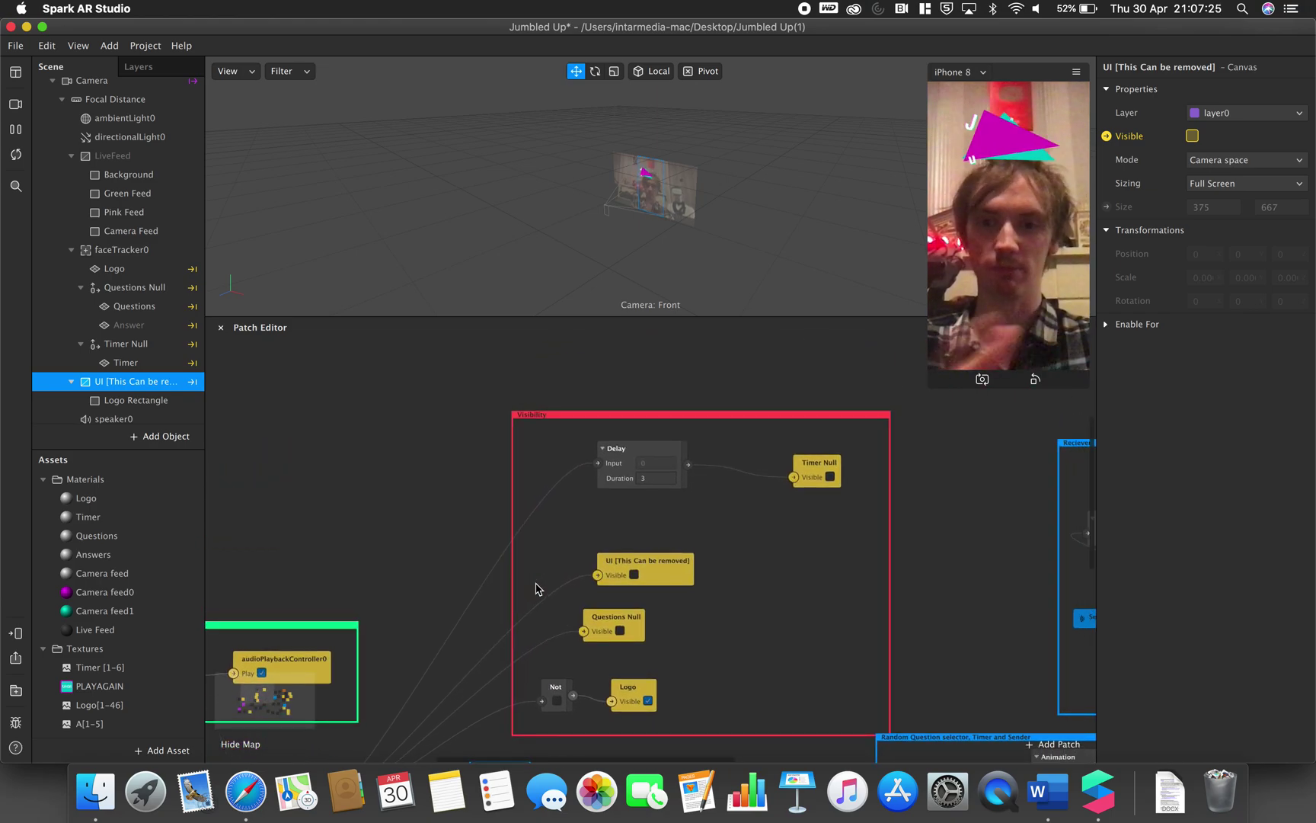
scroll(535, 588, "down", 4)
scroll(535, 588, "right", 8)
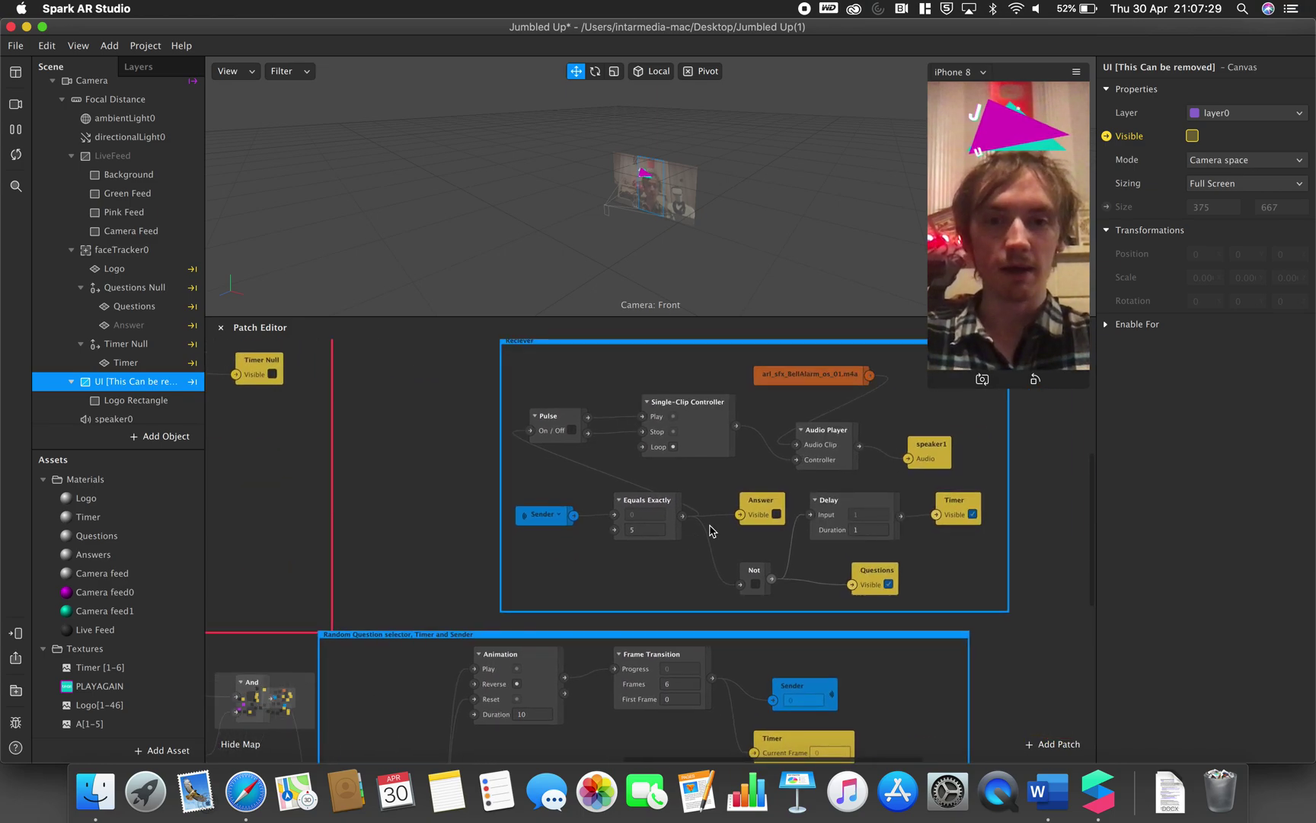
scroll(666, 493, "down", 6)
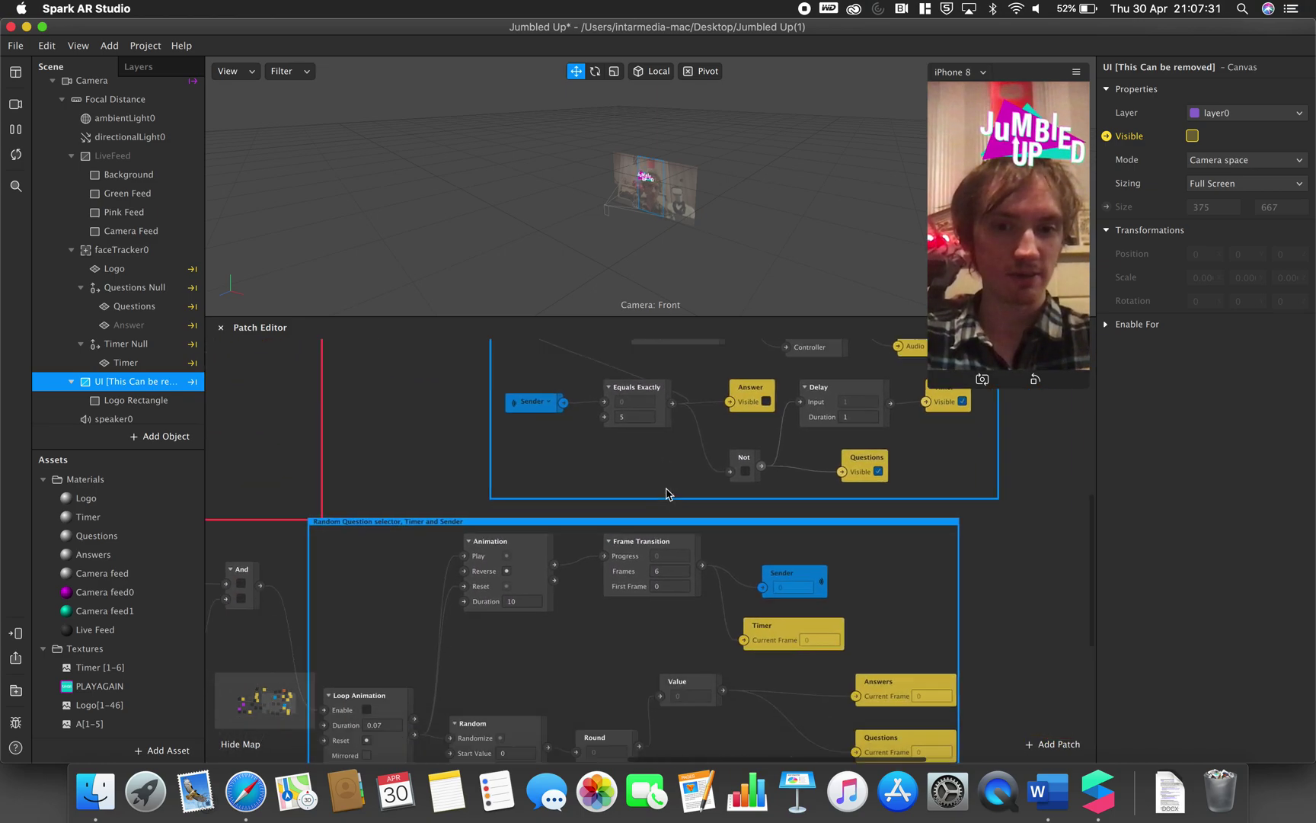
scroll(666, 494, "down", 2)
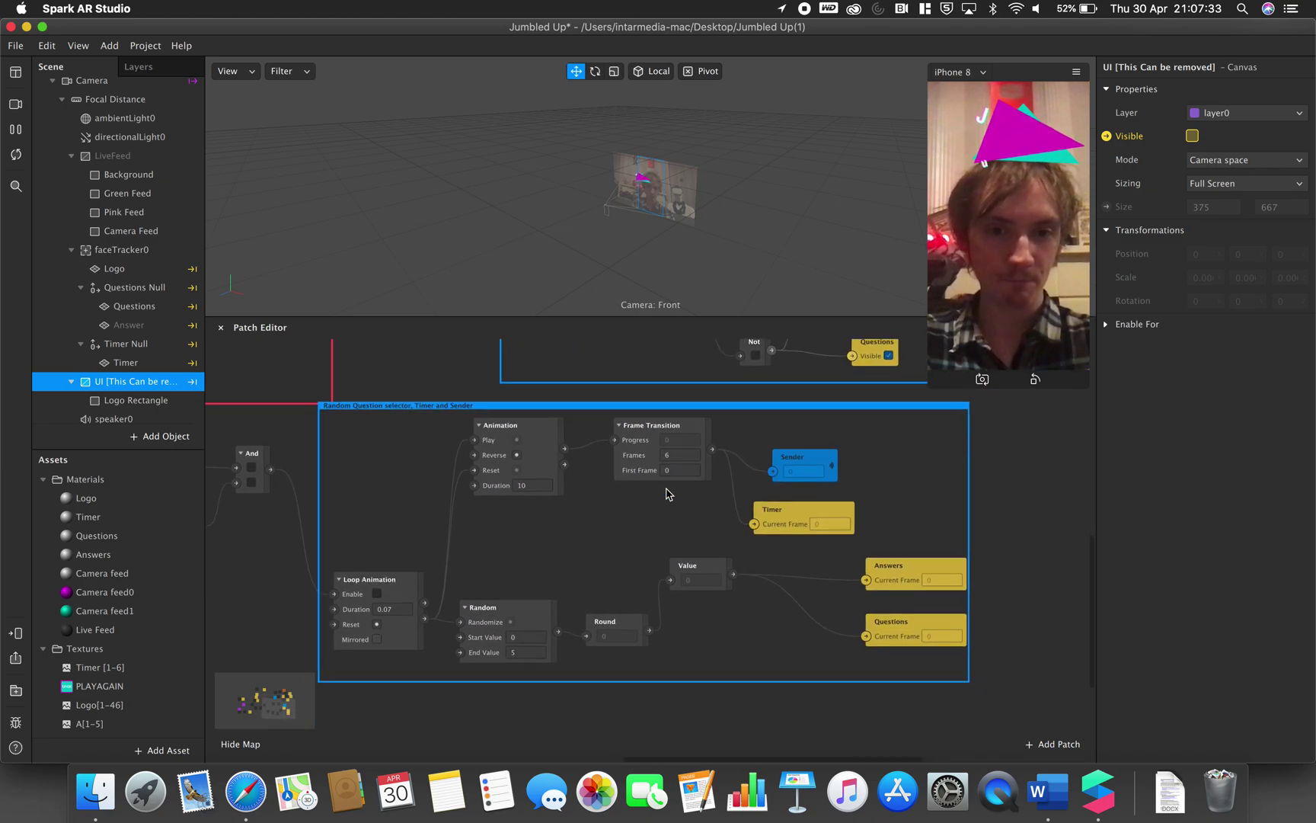
scroll(667, 493, "left", 2)
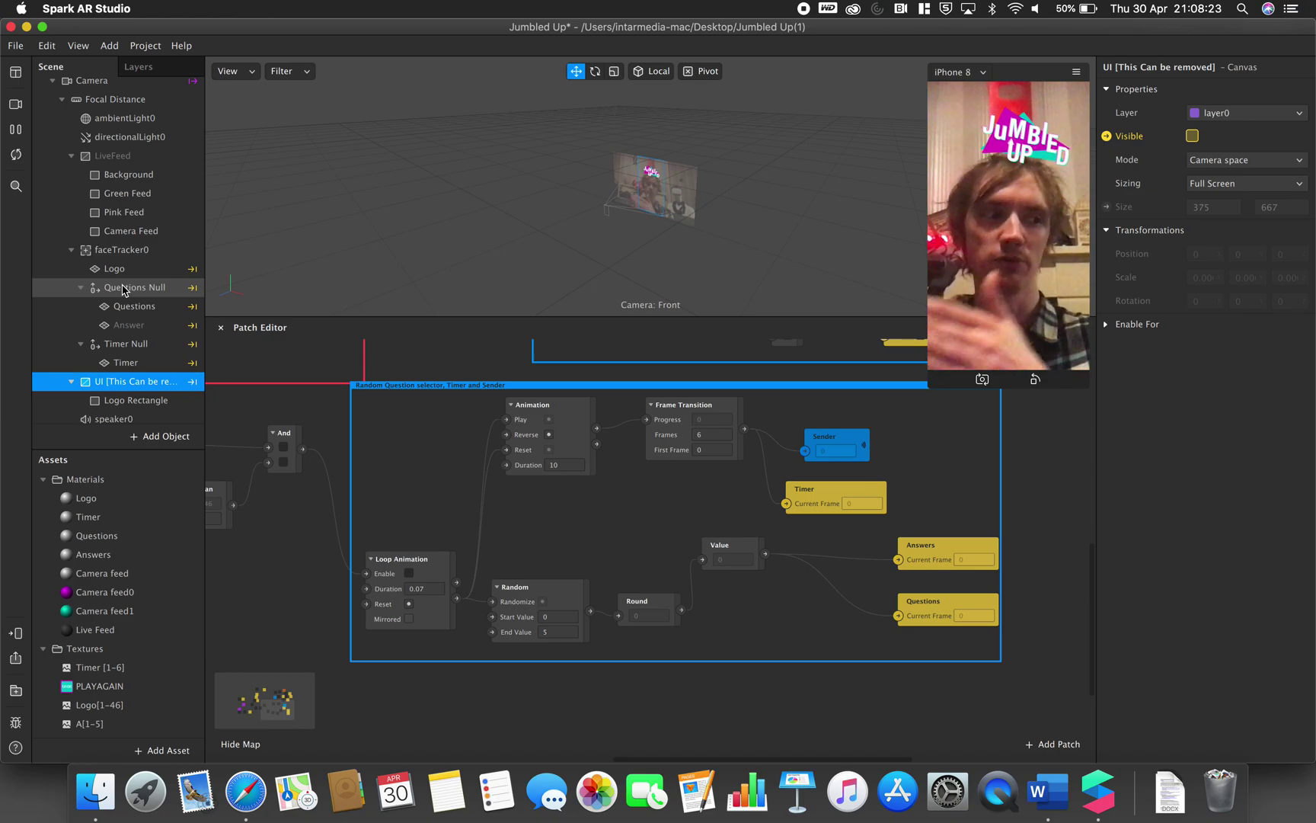
scroll(122, 288, "up", 1)
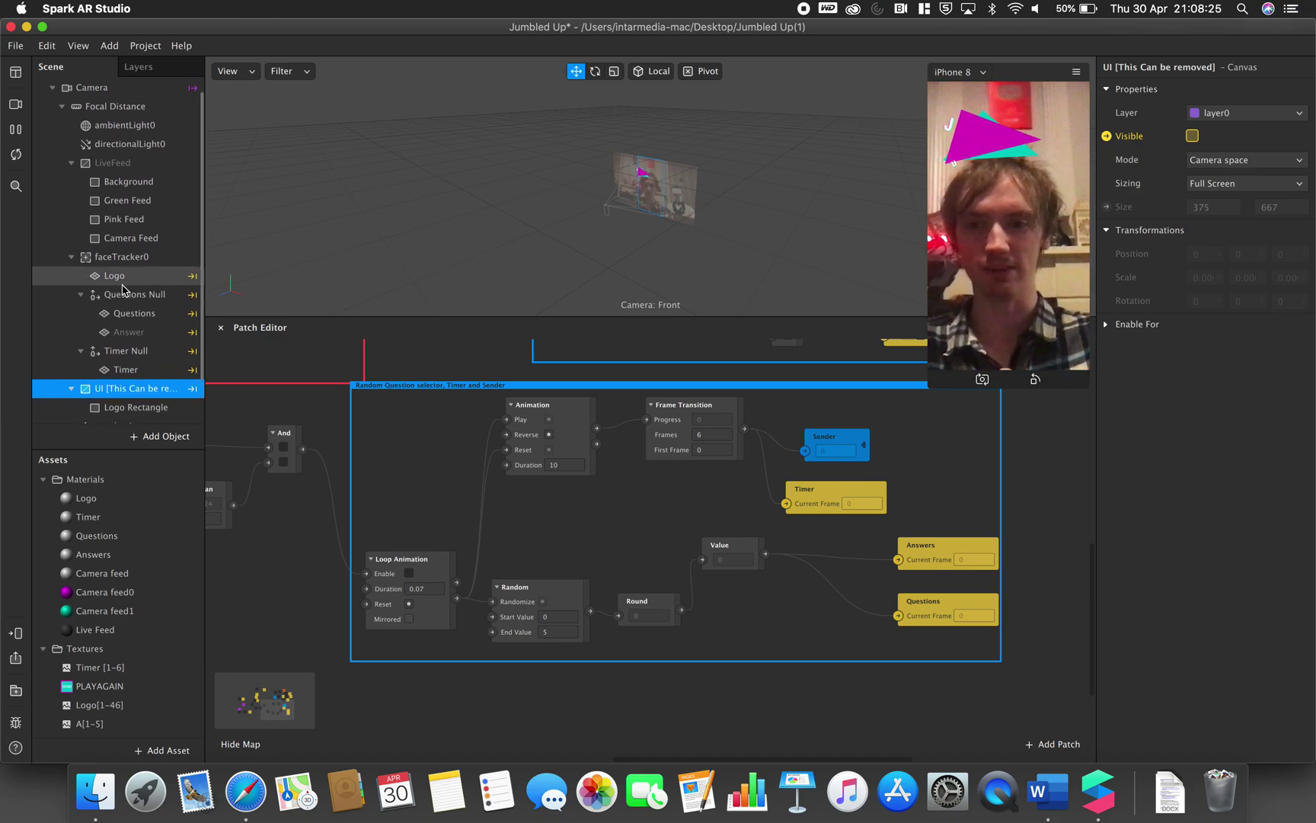
Pan the patch graph to reveal the audio player loop, Camera and Intro Logo patches.
scroll(485, 460, "left", 6)
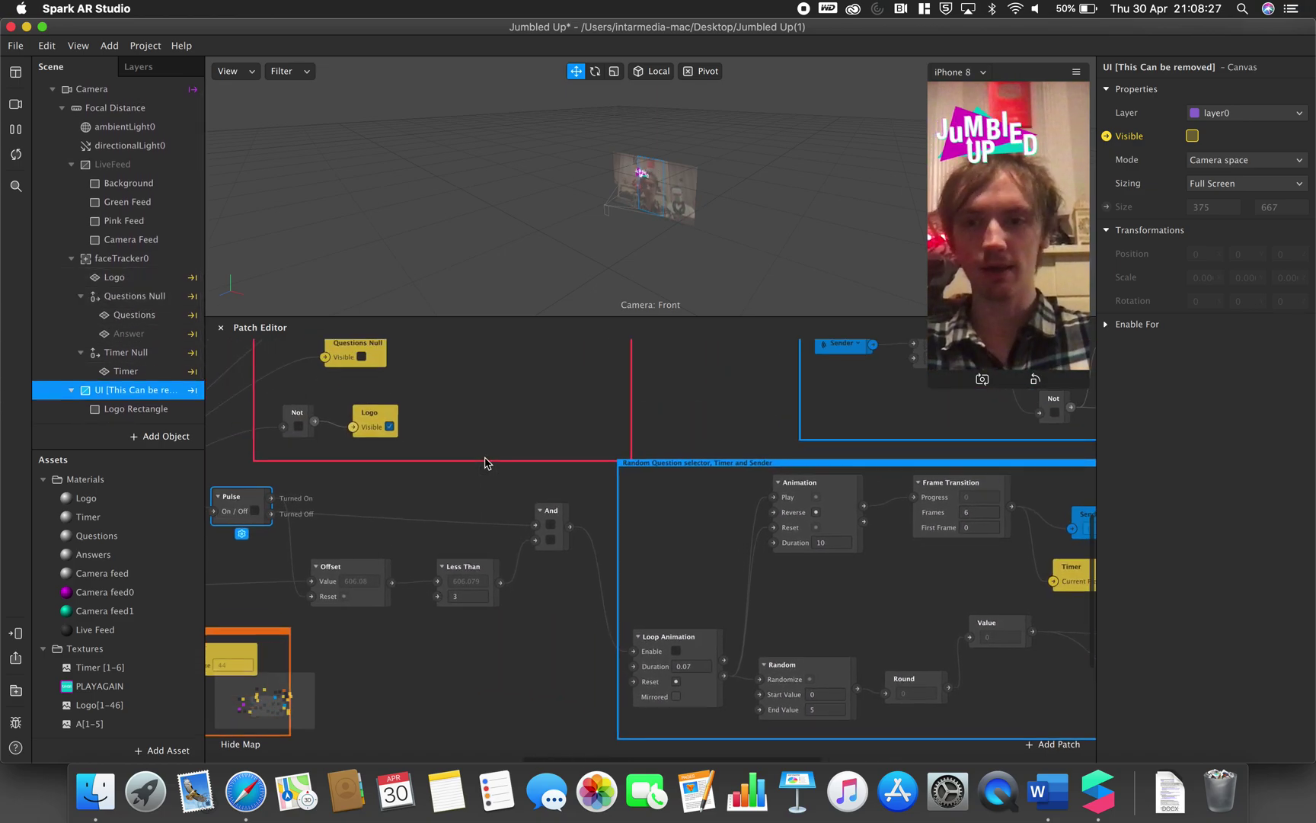
scroll(485, 460, "left", 10)
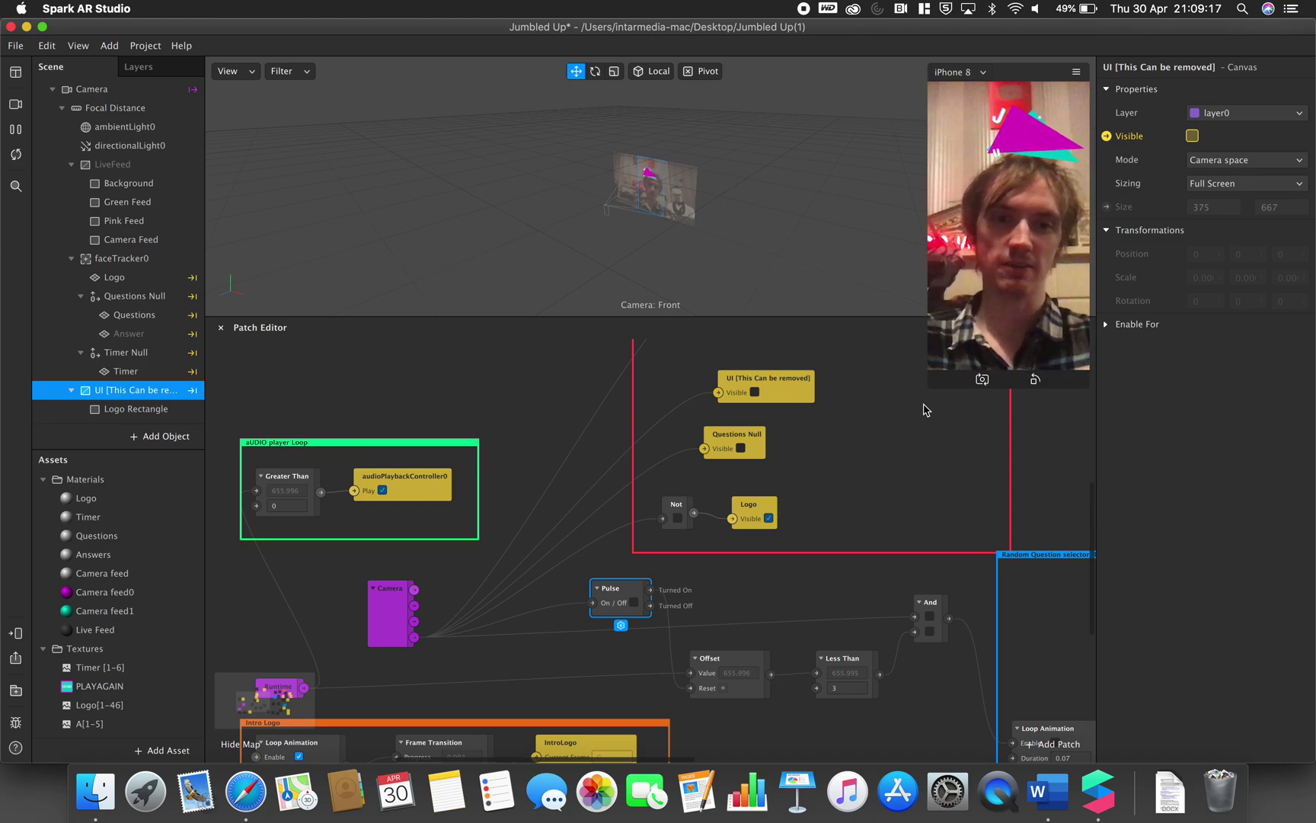
Widen the simulator panel so the Jumbled Up filter preview plays at a larger size.
left_click_drag(927, 506, 793, 506)
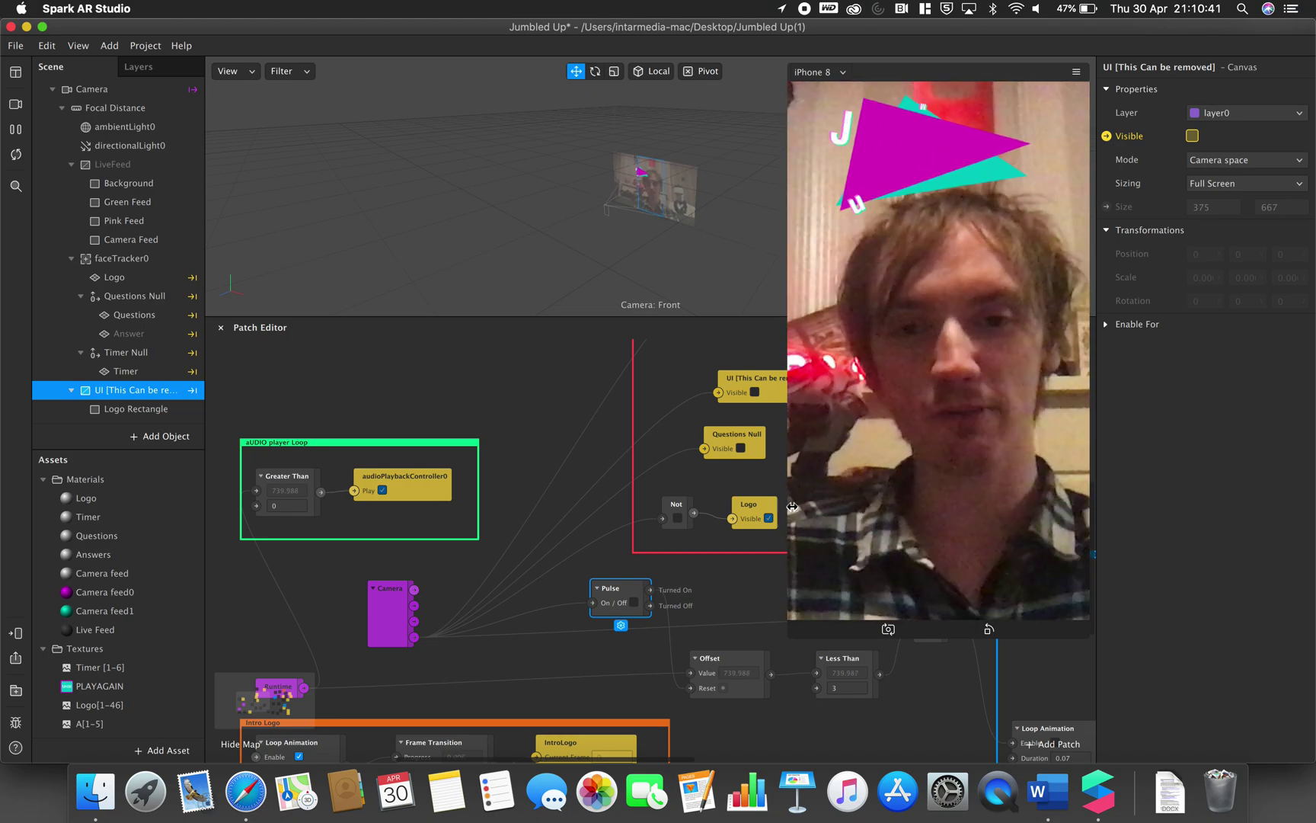
Shrink the simulator preview back to a compact size.
left_click_drag(792, 506, 954, 507)
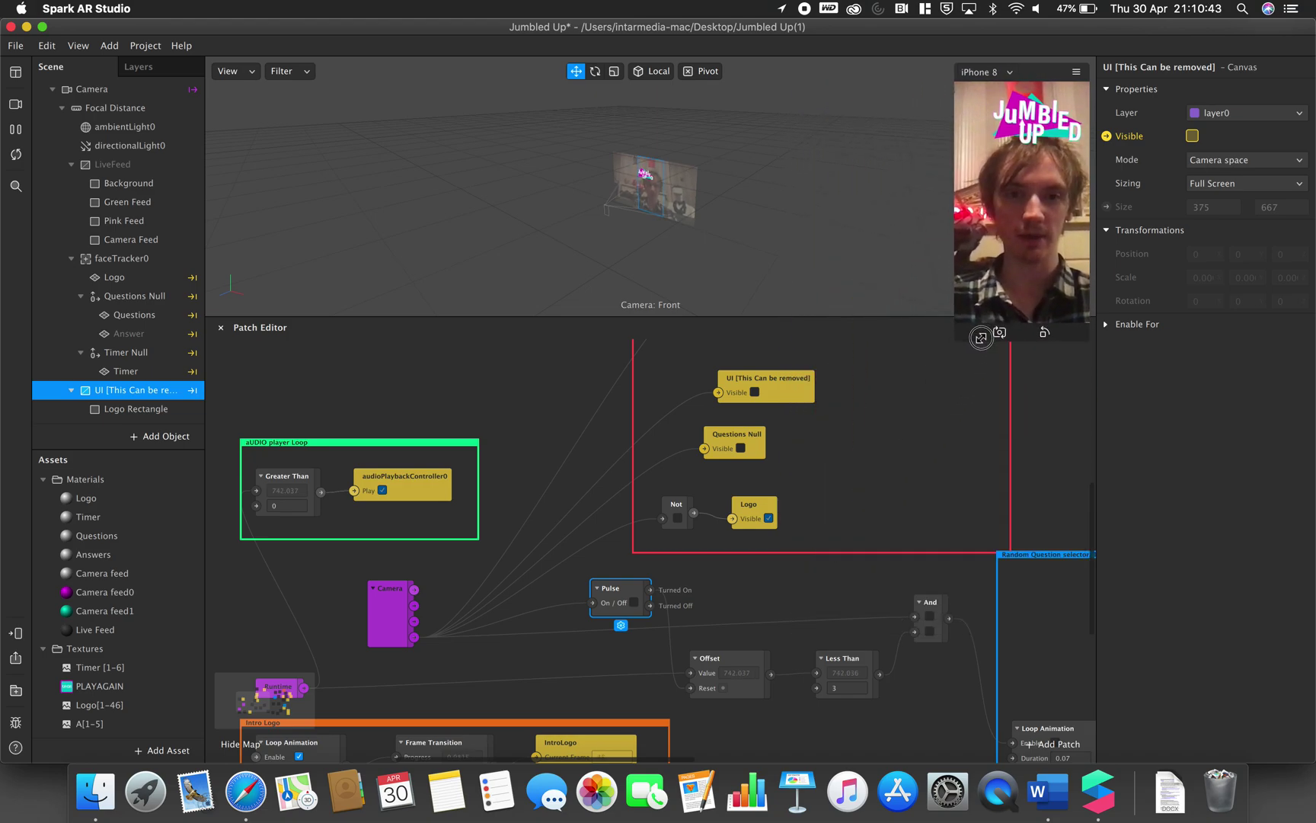
scroll(811, 432, "up", 5)
scroll(811, 432, "right", 5)
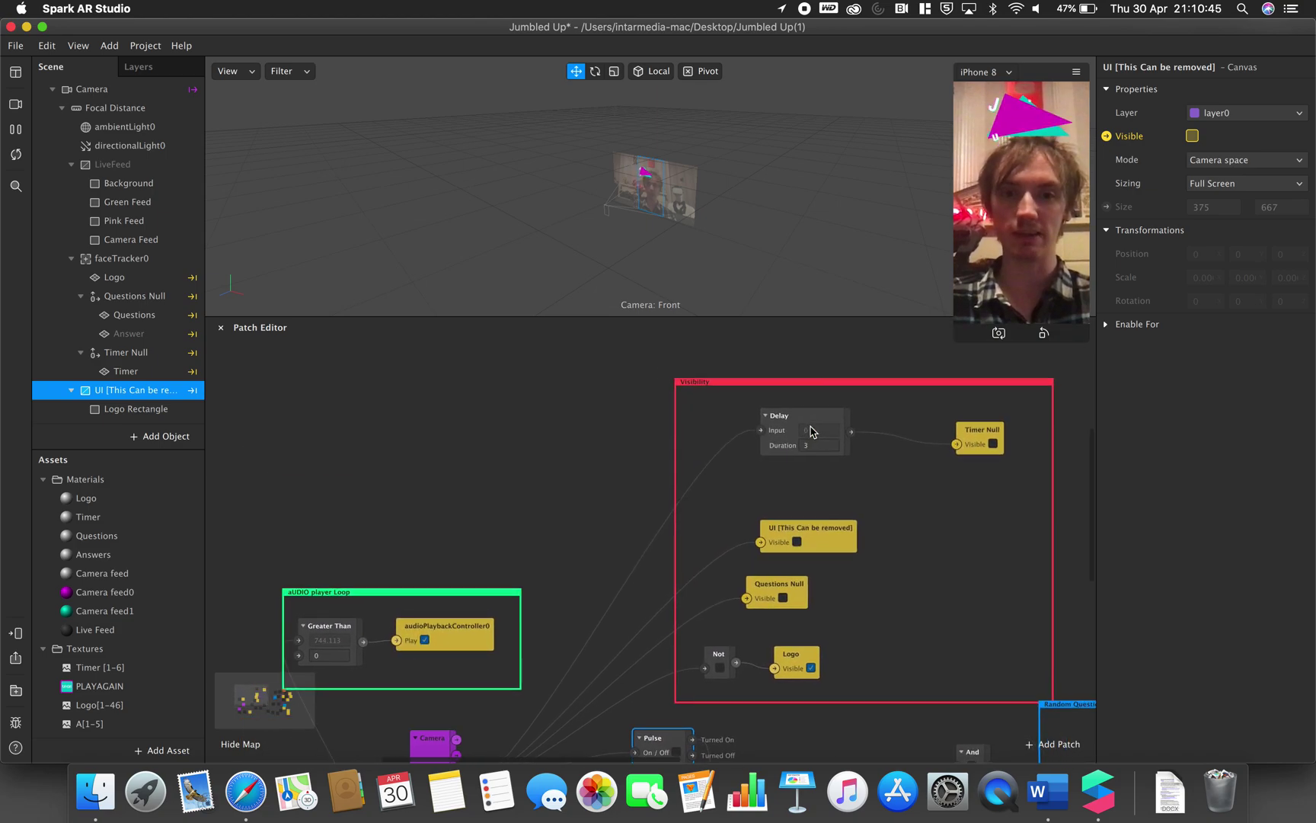
Inspect faceTracker0, Questions Null and then Timer Null in the Inspector.
left_click(122, 258)
scroll(124, 259, "down", 2)
scroll(124, 259, "down", 1)
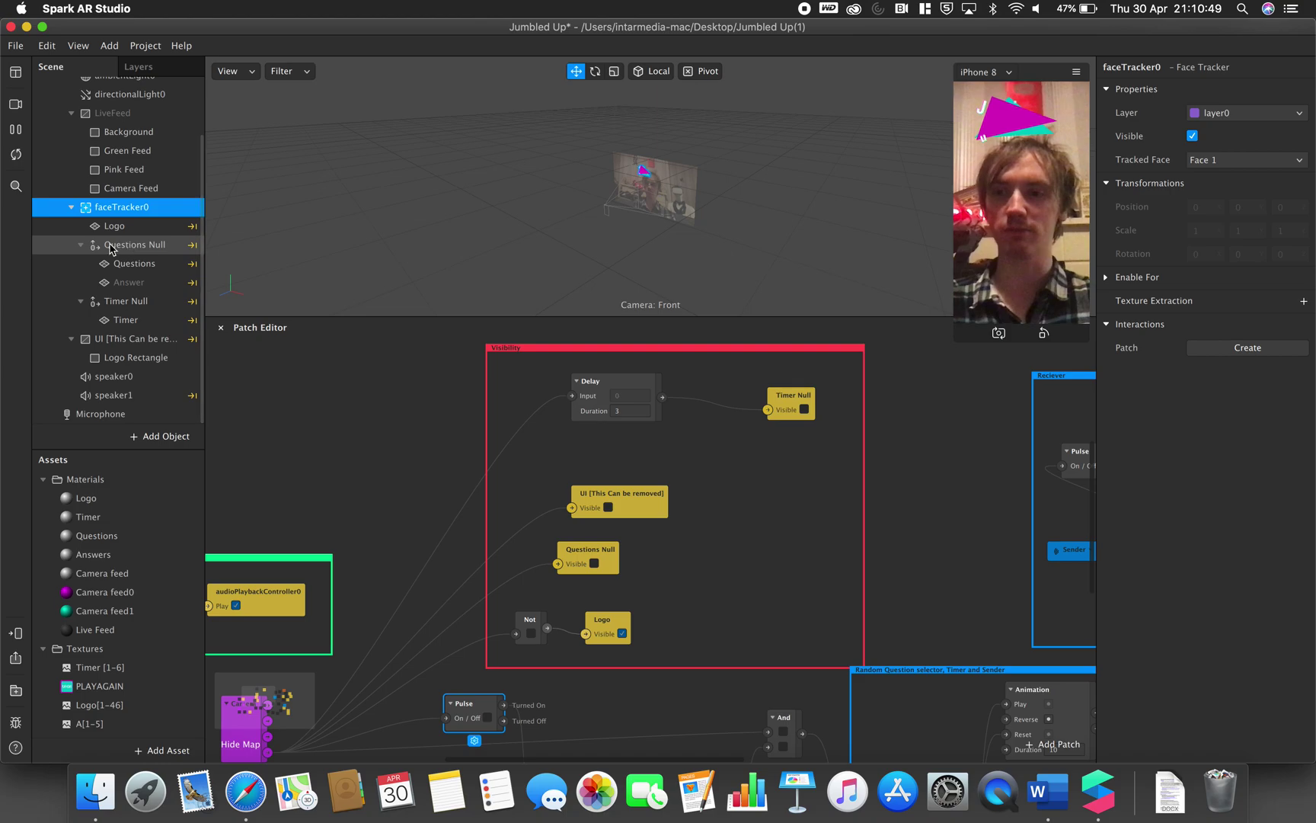
left_click(109, 249)
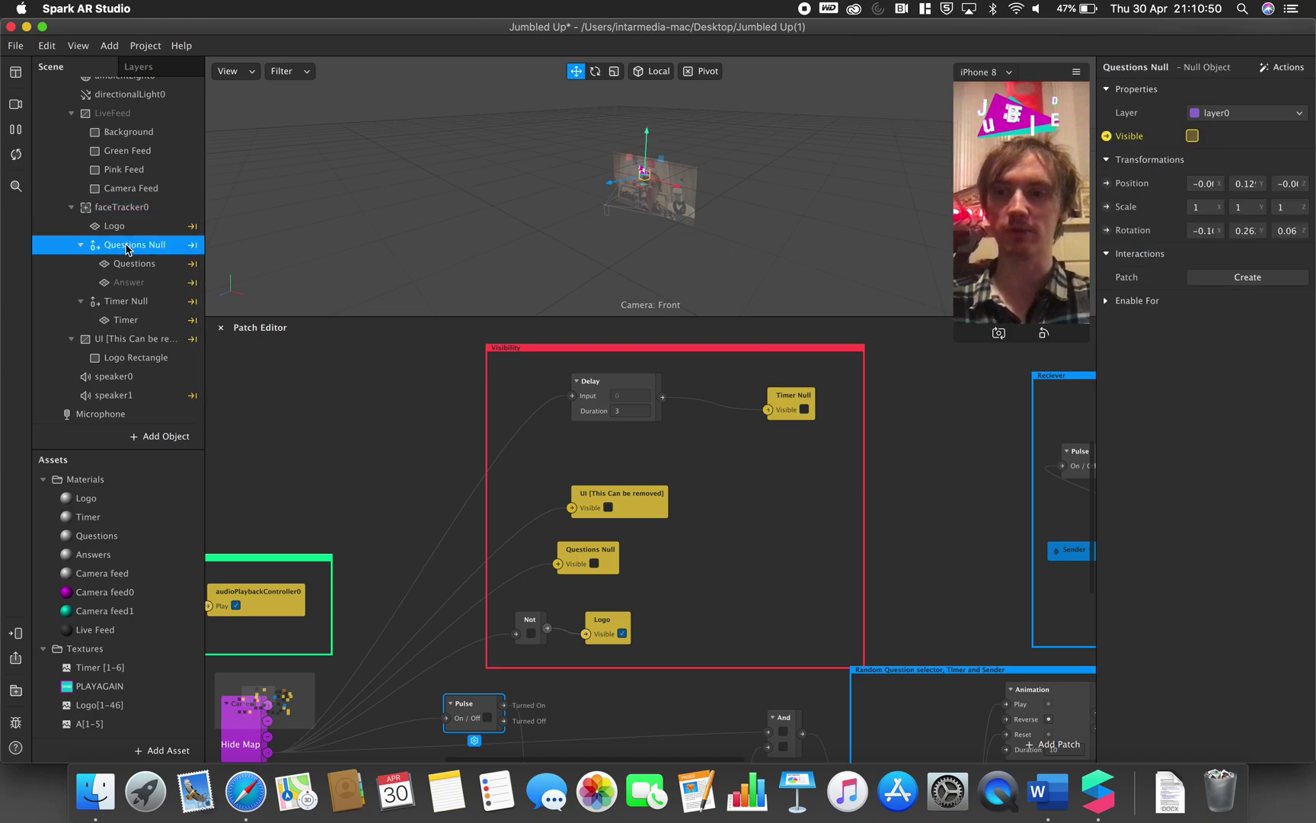
left_click(139, 307)
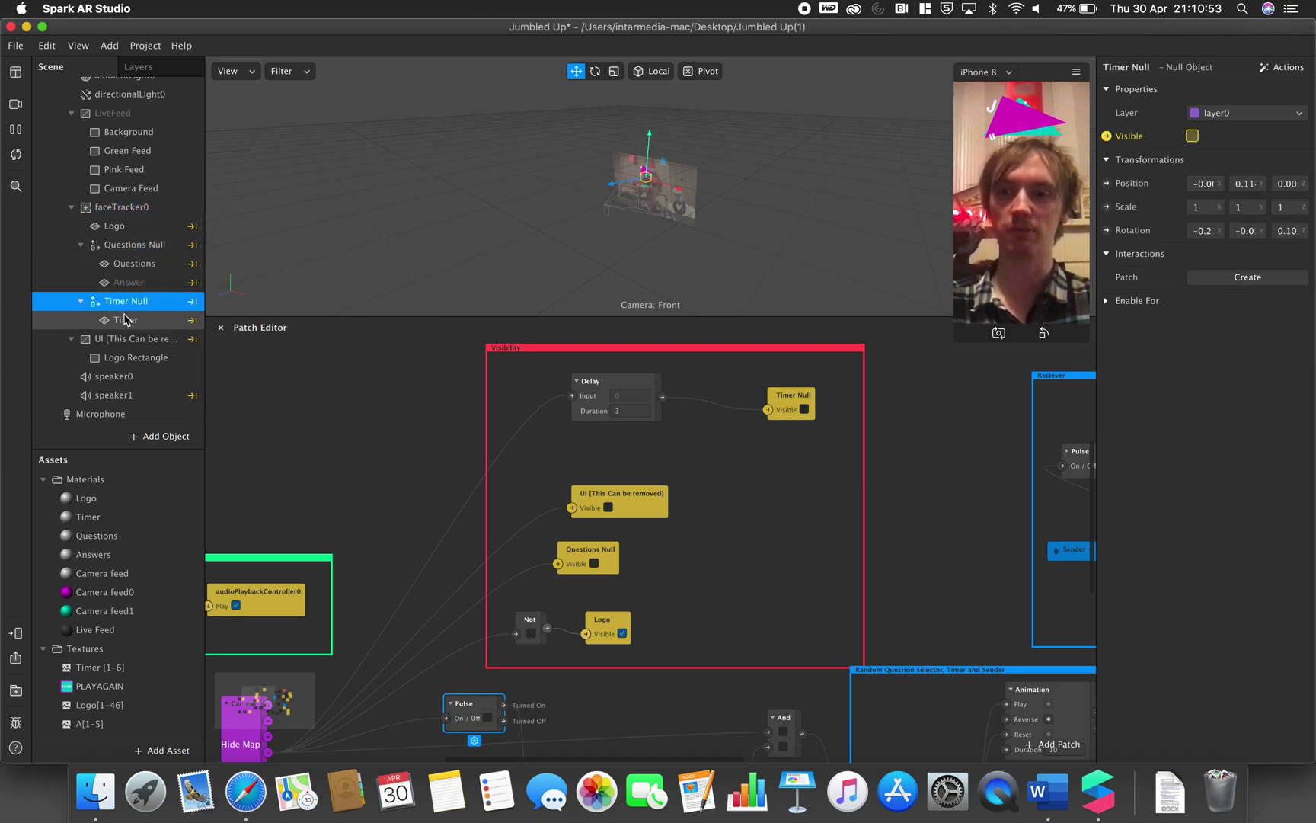